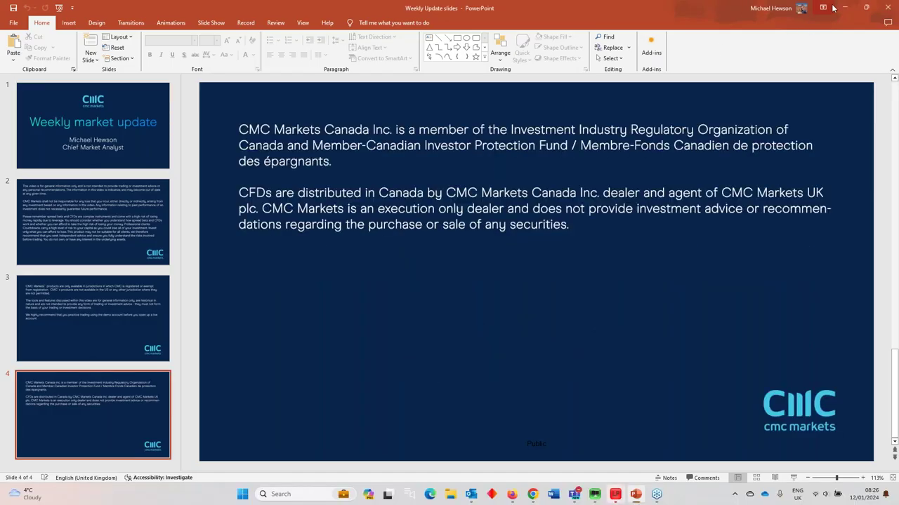
- Minimise the presentation and open the UK 100 - Cash chart from the This week watchlist at full size
left_click(846, 8)
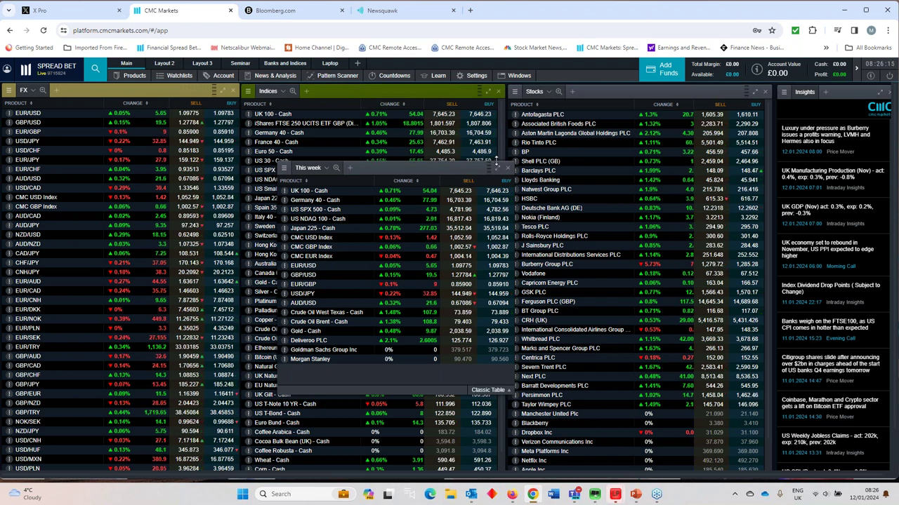
left_click(310, 191)
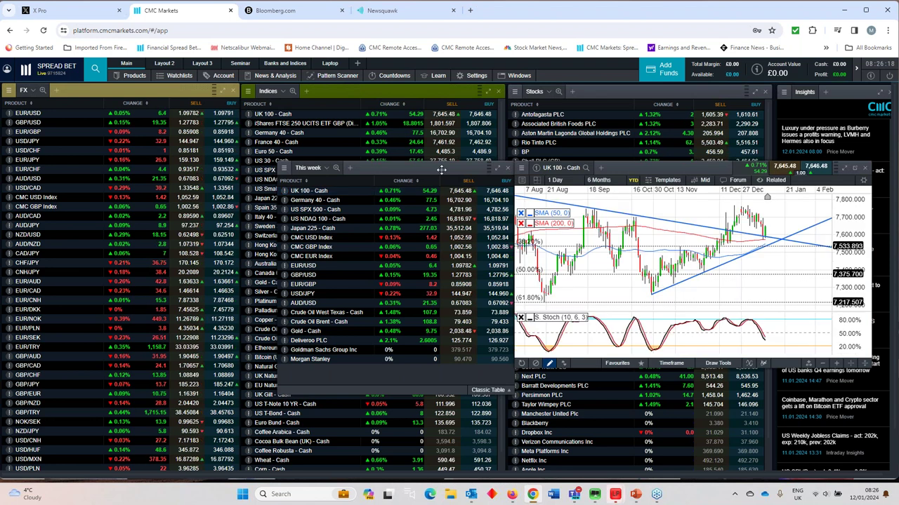
left_click_drag(646, 167, 468, 178)
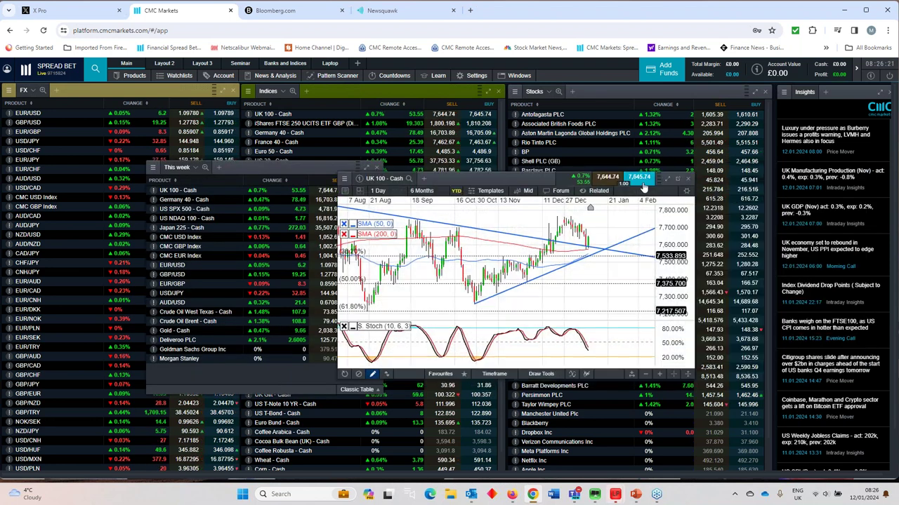
left_click(667, 180)
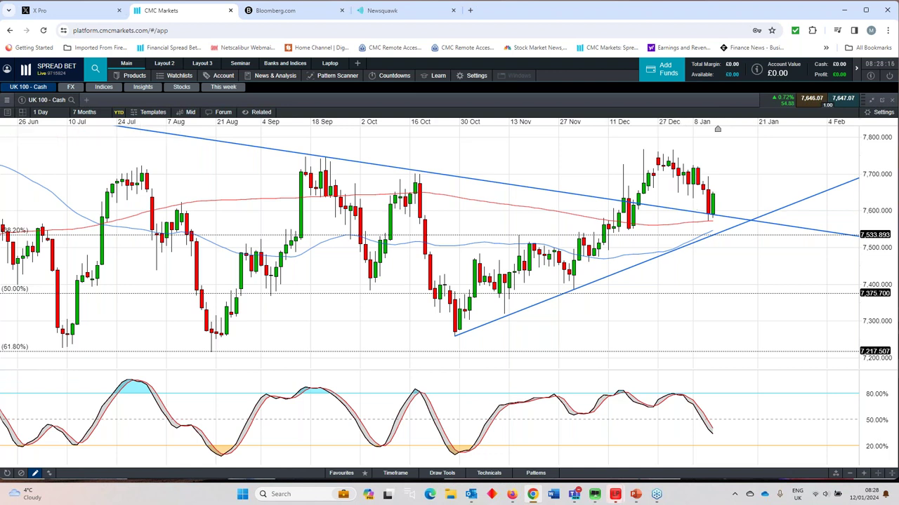
- Switch to the Bloomberg terminal and widen its window to examine the US 10-year yield chart around the late-December low
left_click(595, 494)
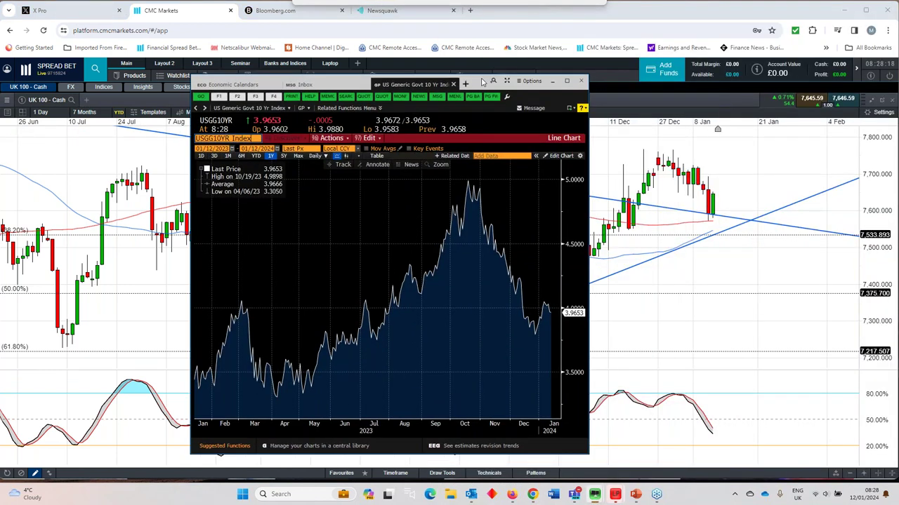
left_click_drag(589, 214, 737, 214)
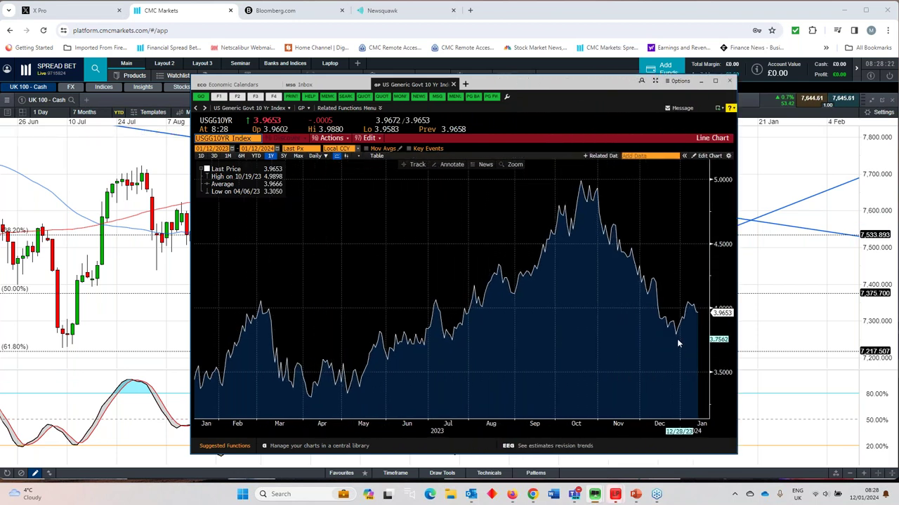
mouse_move(678, 337)
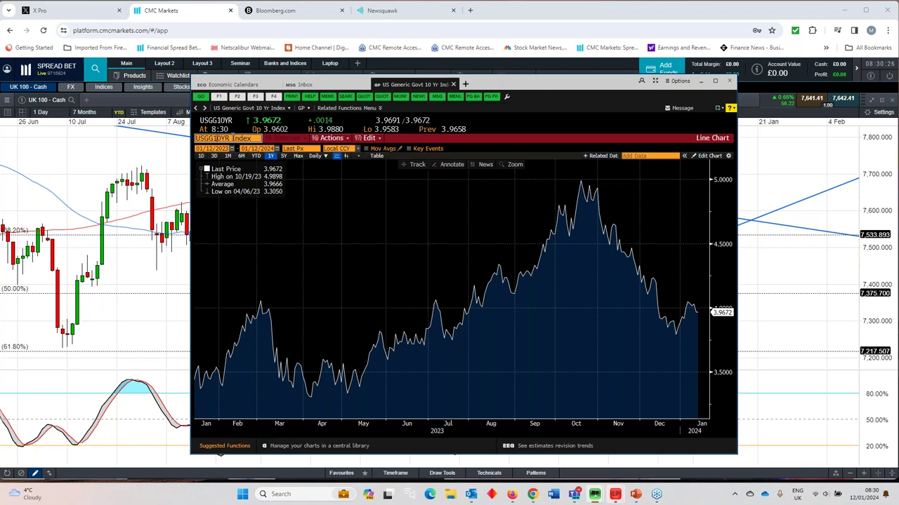
- Load the USGG2YR Index chart to examine the US 2-year yield, and move the terminal out of view
type("US")
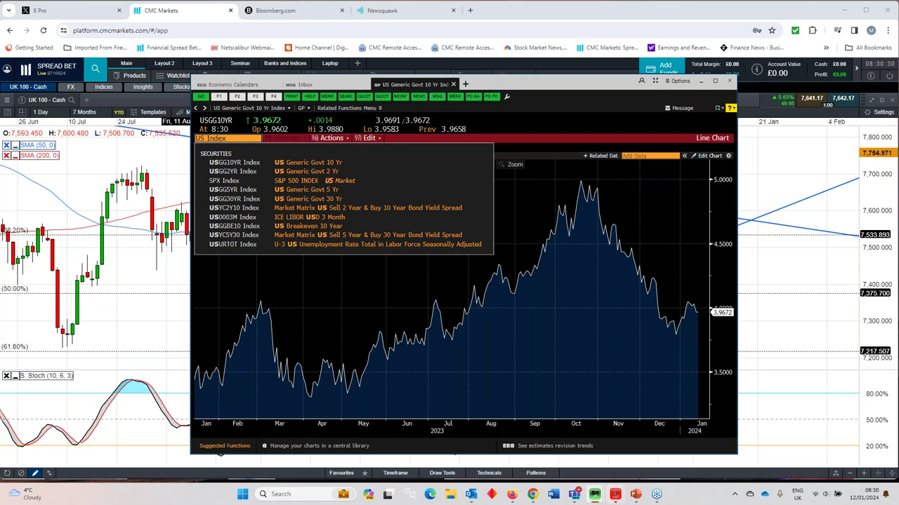
left_click(232, 171)
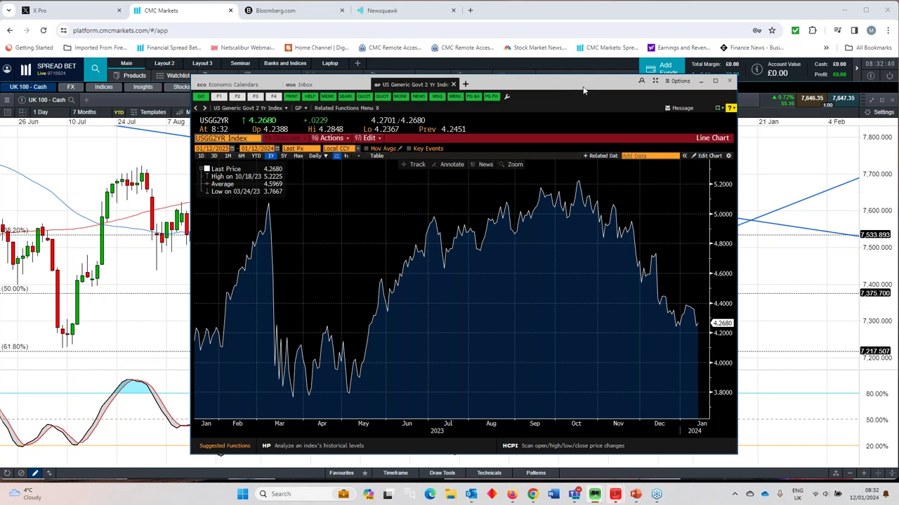
left_click_drag(584, 90, 898, 98)
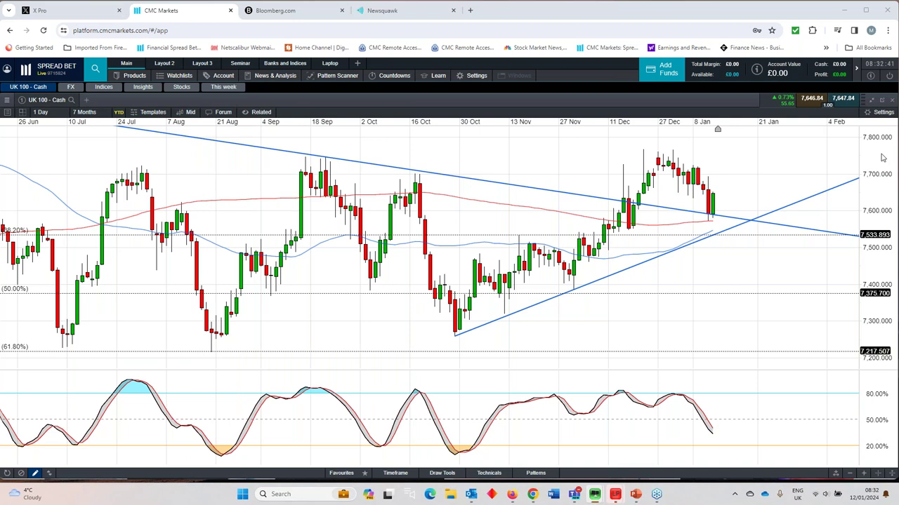
- Restore the UK 100 chart to a floating window and open the Crude Oil Brent - Cash chart from the This week watchlist
left_click(871, 101)
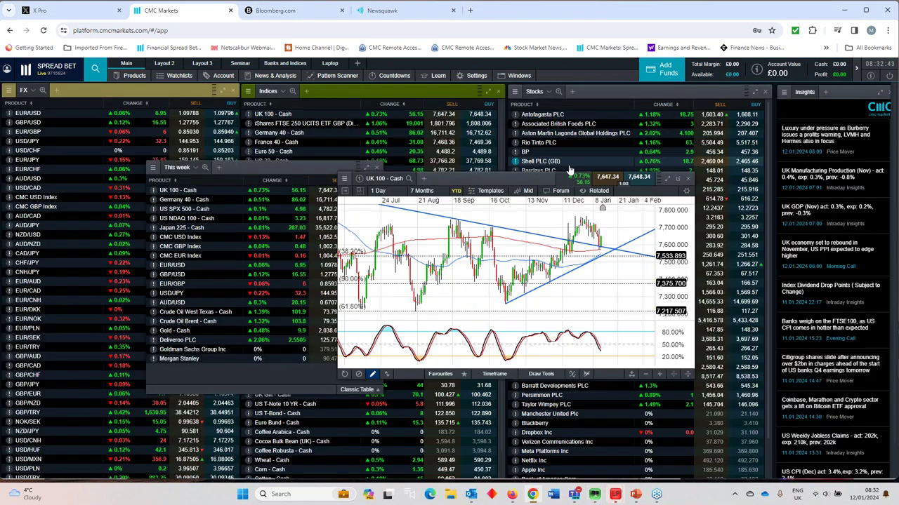
left_click(181, 321)
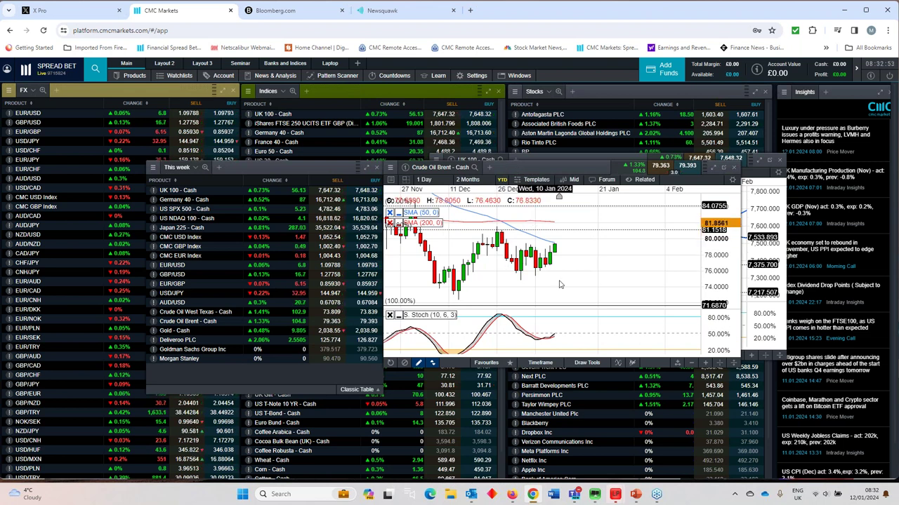
left_click_drag(505, 263, 562, 280)
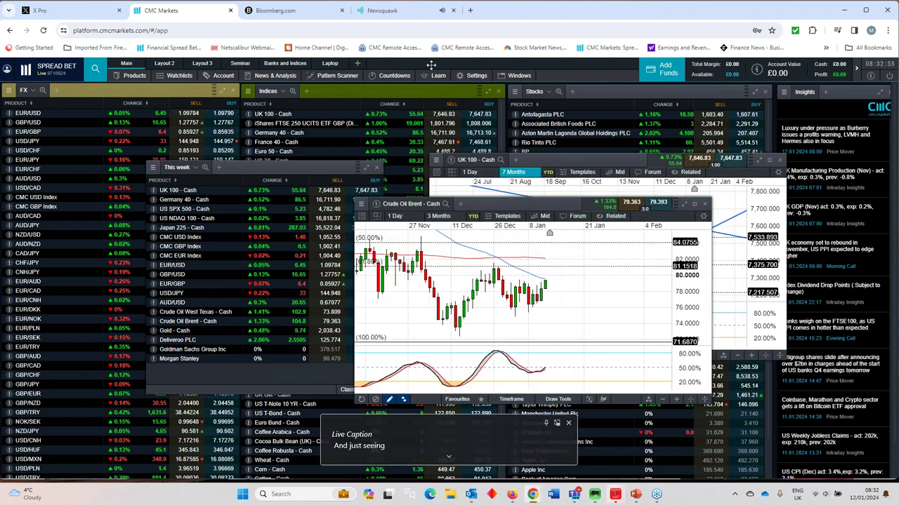
- Close the Newsquawk browser tab and enlarge the Brent crude chart to full size, extending it to two years of daily prices
left_click(453, 11)
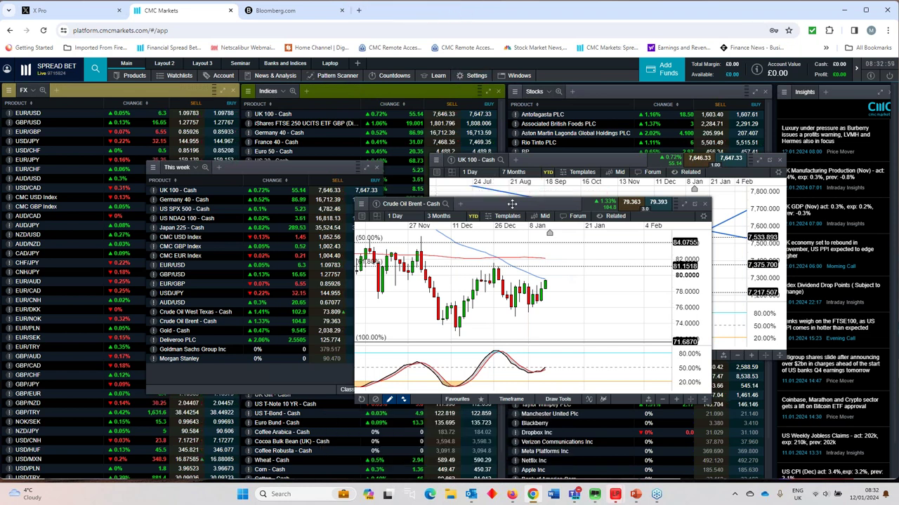
left_click_drag(507, 288, 469, 297)
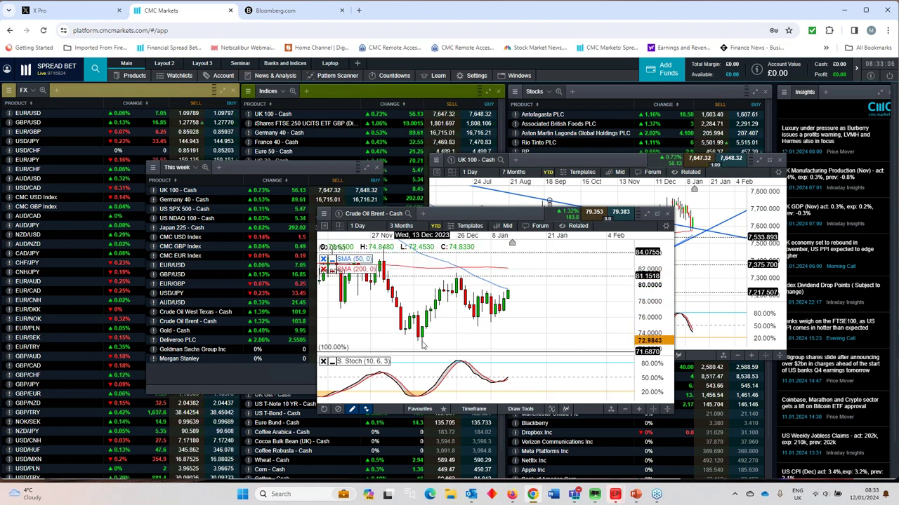
scroll(502, 313, "down", 3)
scroll(505, 313, "down", 3)
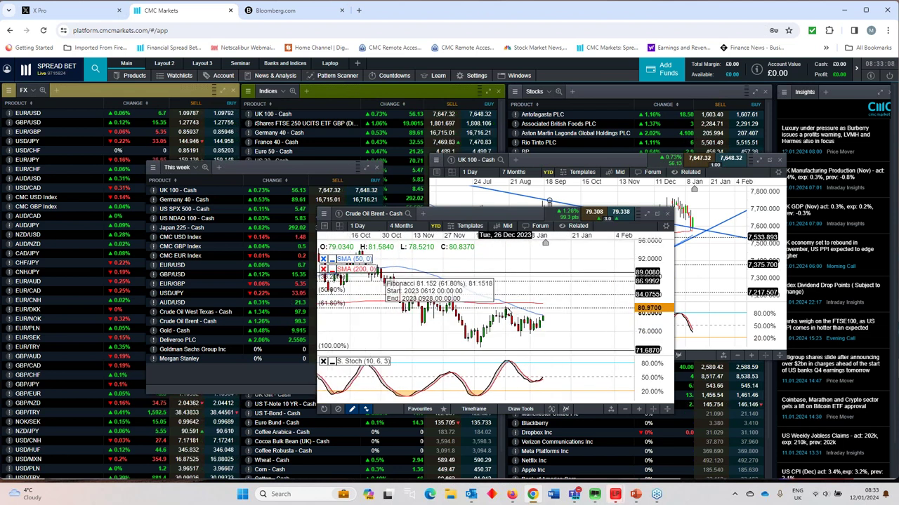
left_click(642, 215)
scroll(634, 281, "down", 3)
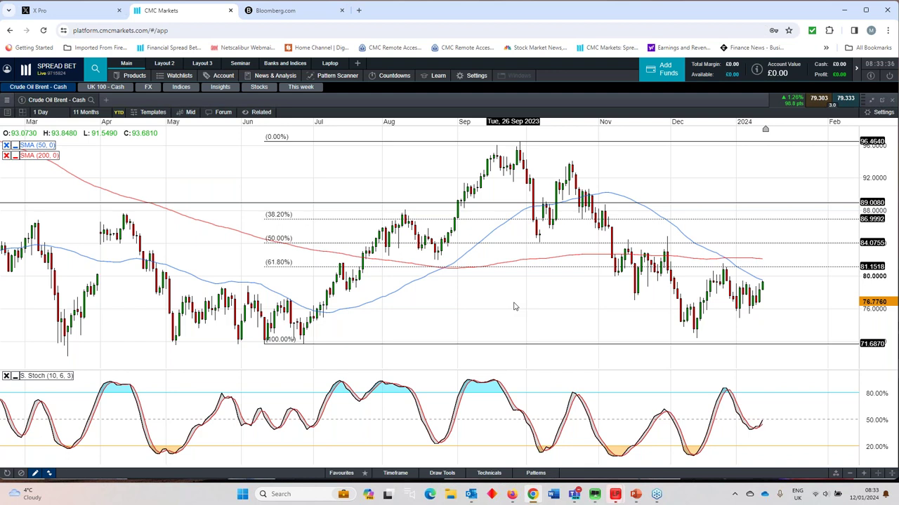
scroll(580, 330, "down", 3)
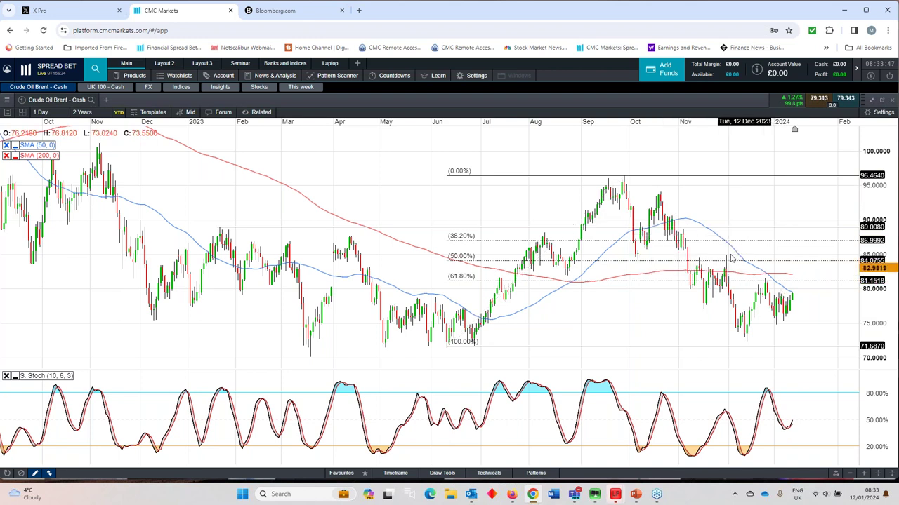
scroll(796, 309, "up", 1)
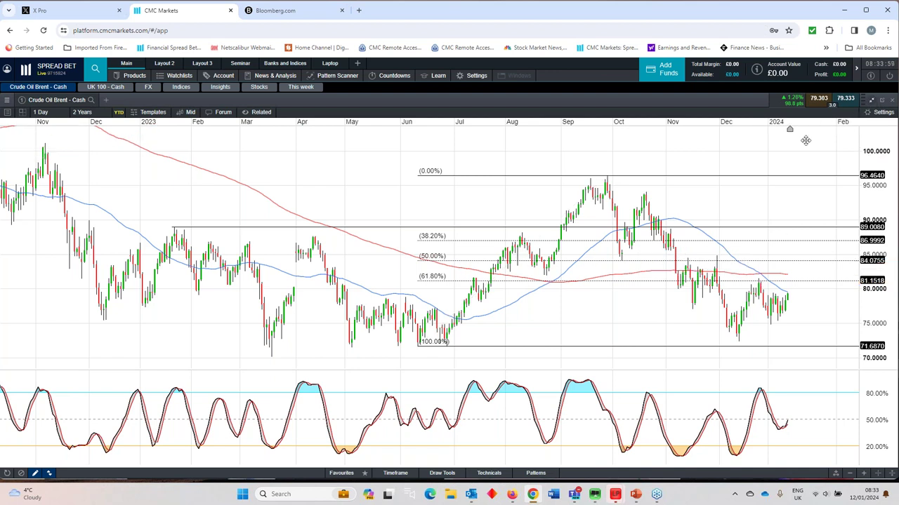
- Close the Brent crude chart window, and also the UK 100 chart after reviewing it at full size
left_click(871, 100)
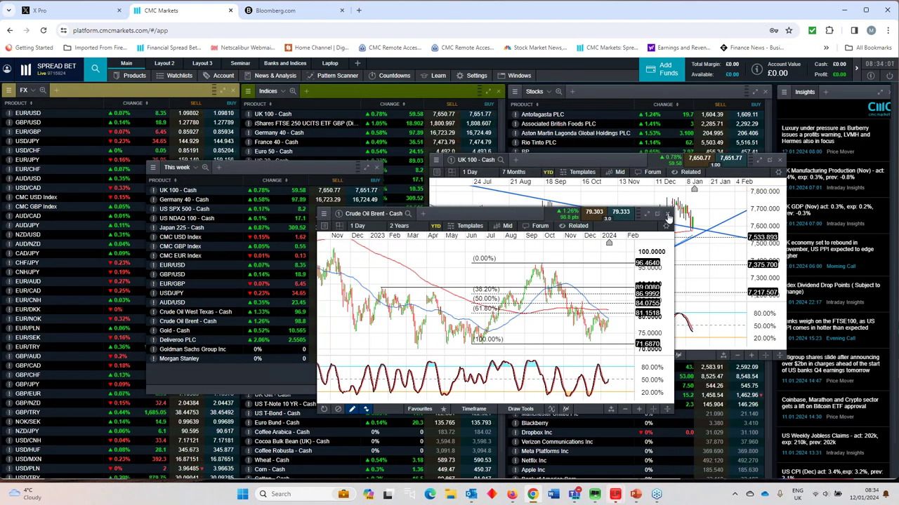
left_click(668, 214)
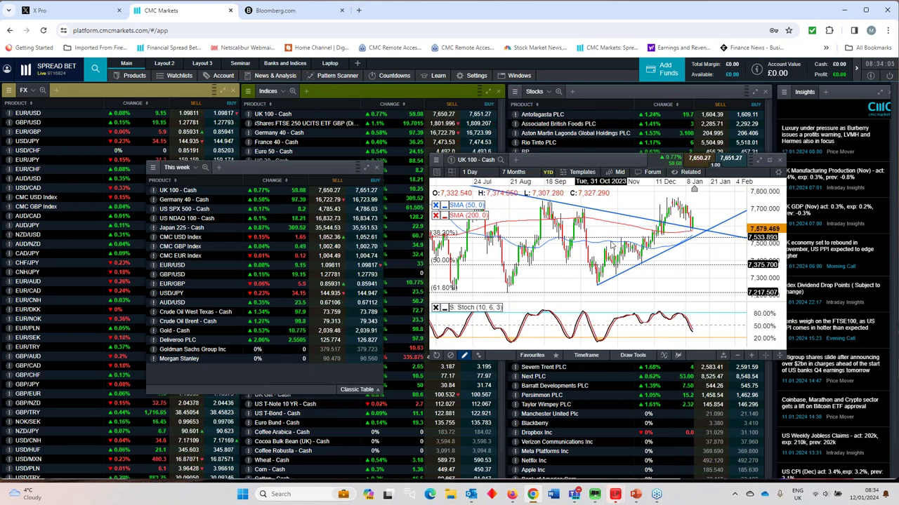
left_click(758, 160)
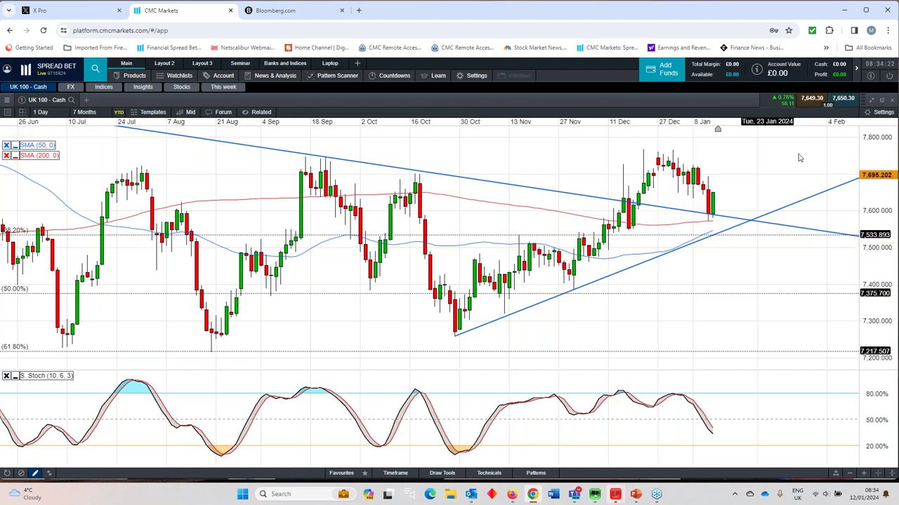
left_click(871, 100)
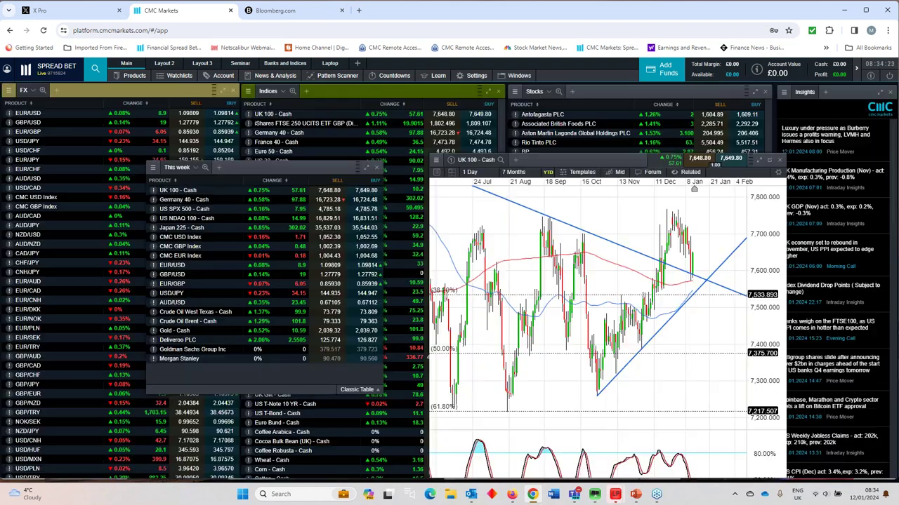
left_click(779, 160)
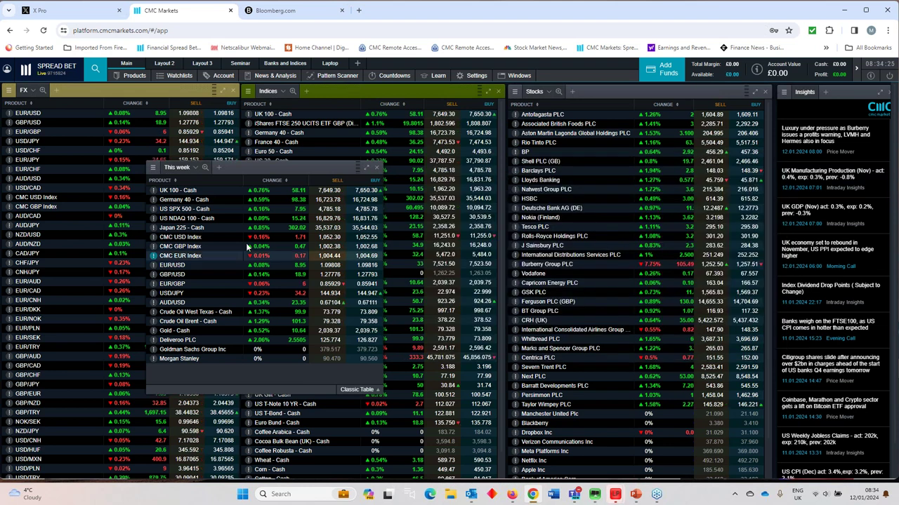
- Open the Germany 40 - Cash chart at full size with 11 months of daily data, and show the favourite drawing tools
left_click(179, 199)
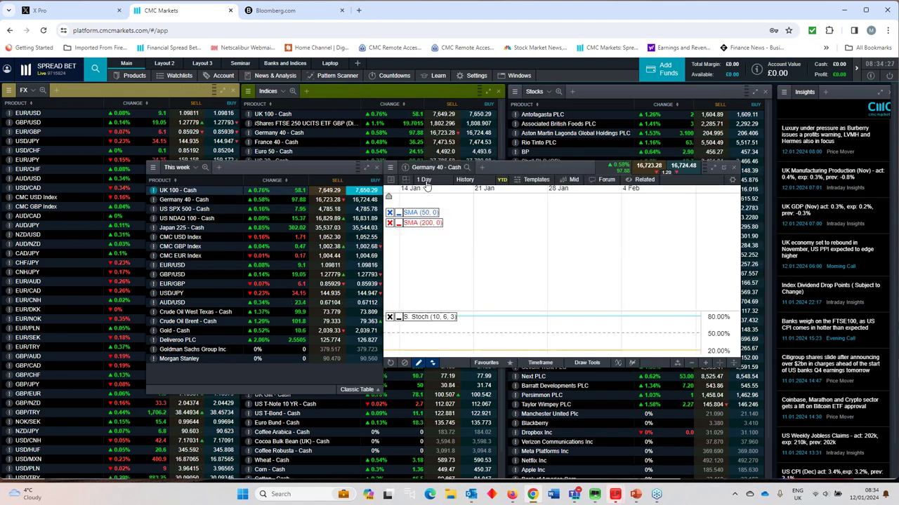
left_click(714, 167)
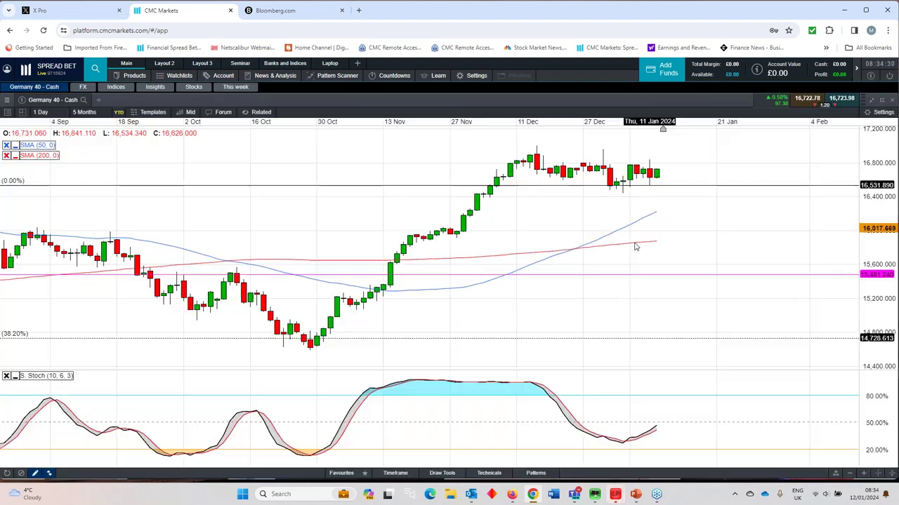
scroll(589, 281, "down", 5)
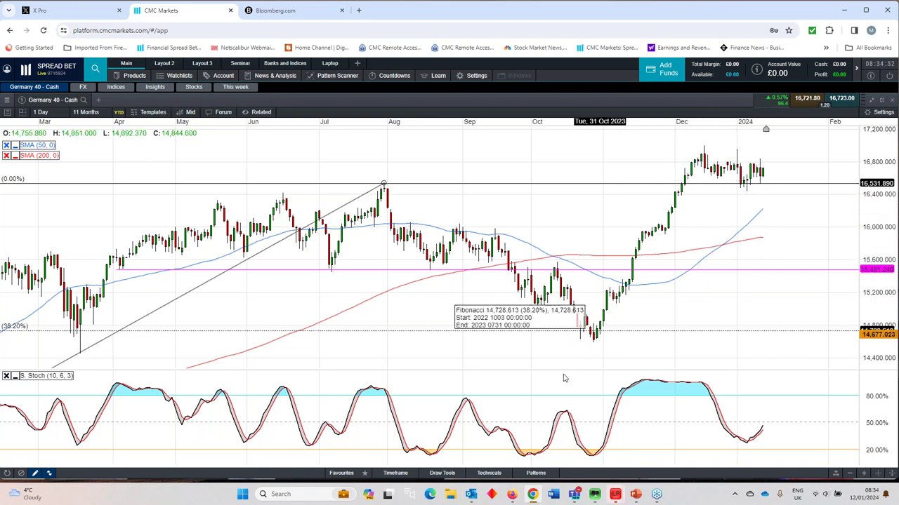
left_click(340, 474)
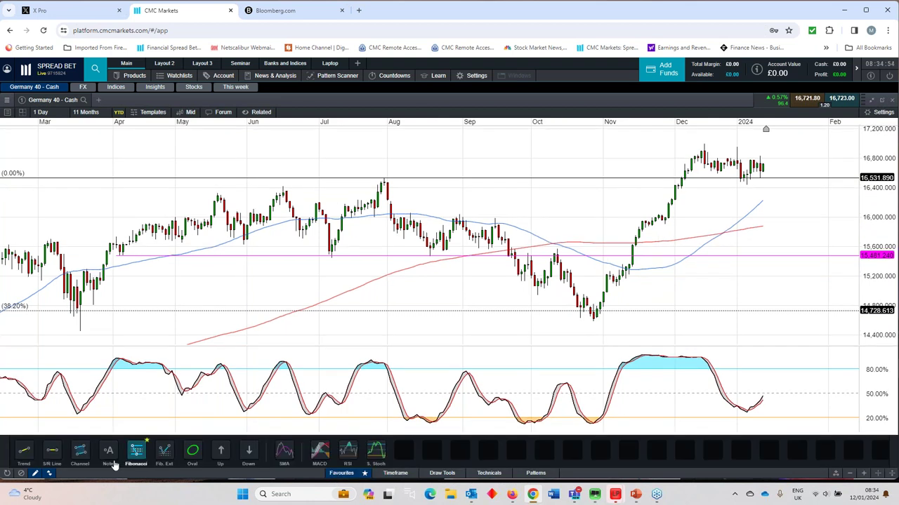
left_click(33, 454)
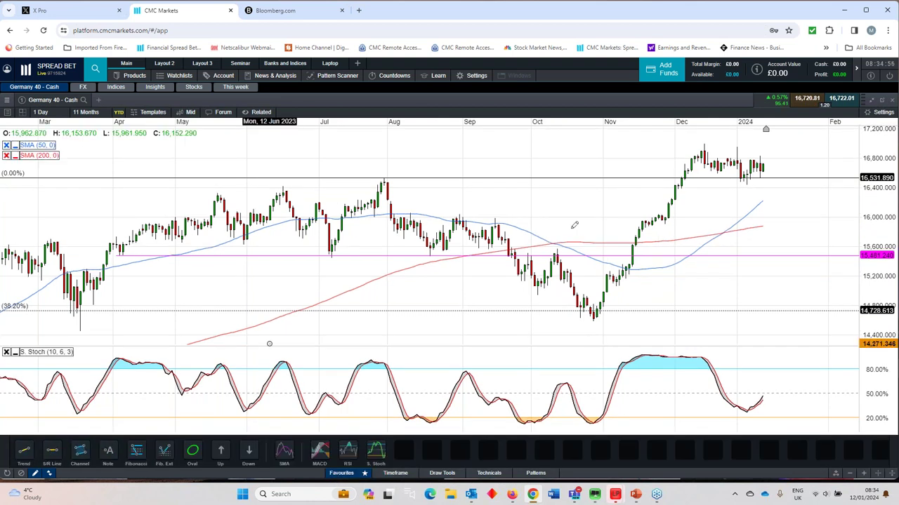
left_click(706, 150)
left_click(739, 149)
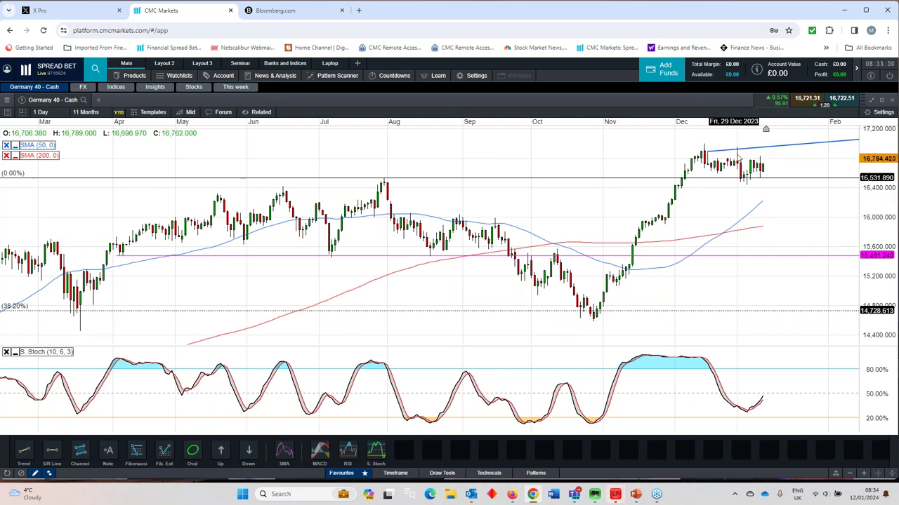
left_click(772, 137)
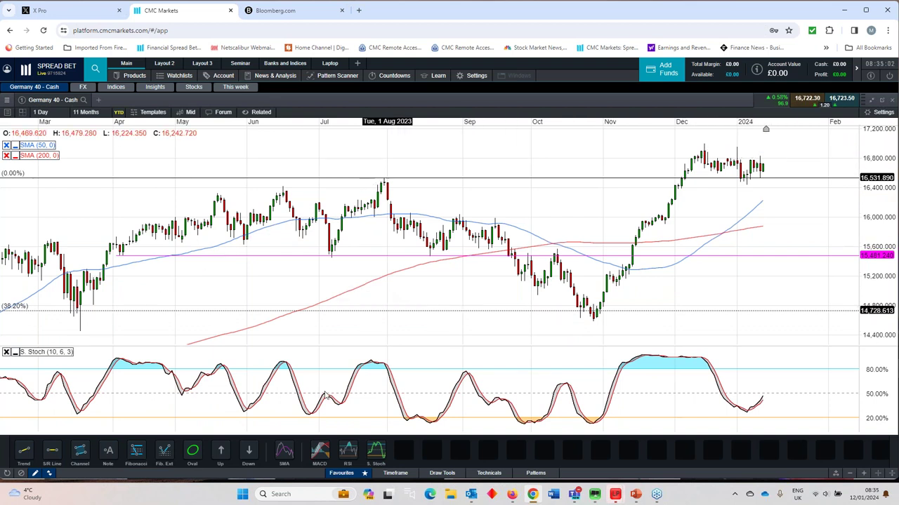
- Draw a descending trend line from the mid-December high through the latest January high on the Germany 40 chart, and hide the drawing tools
left_click(24, 450)
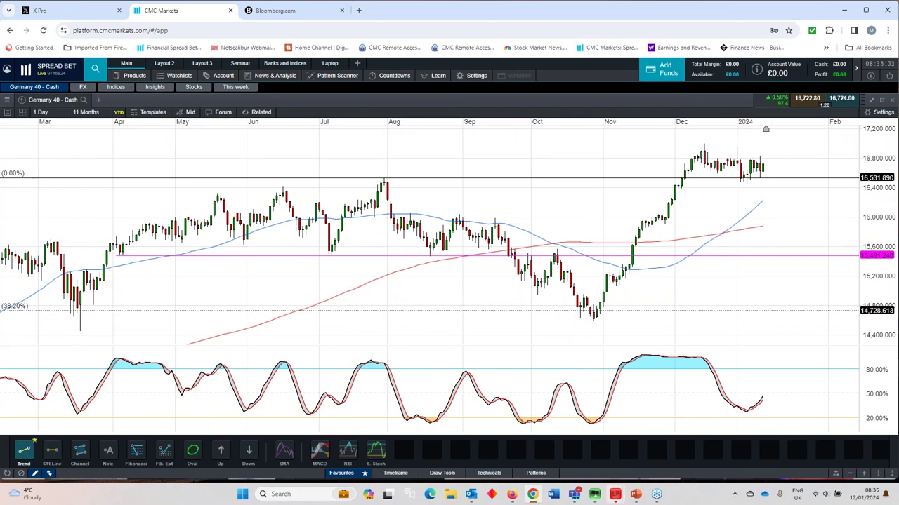
left_click(704, 144)
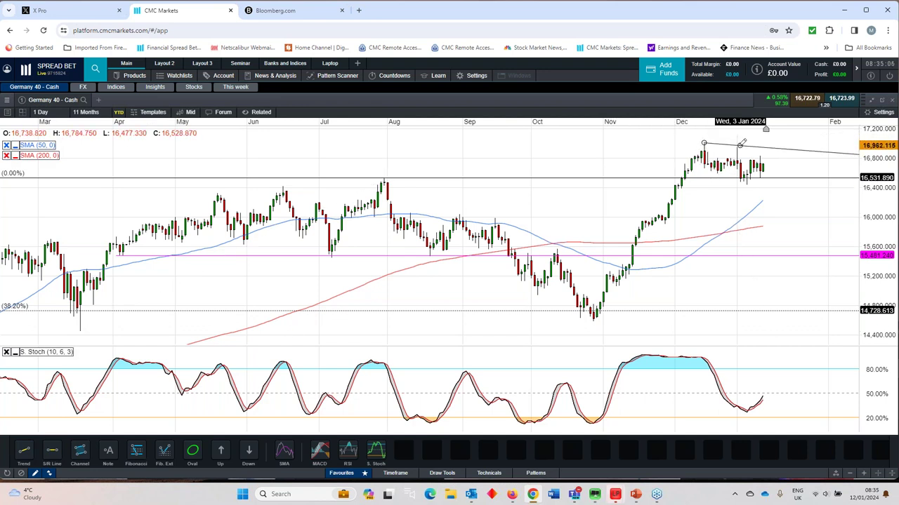
left_click(763, 153)
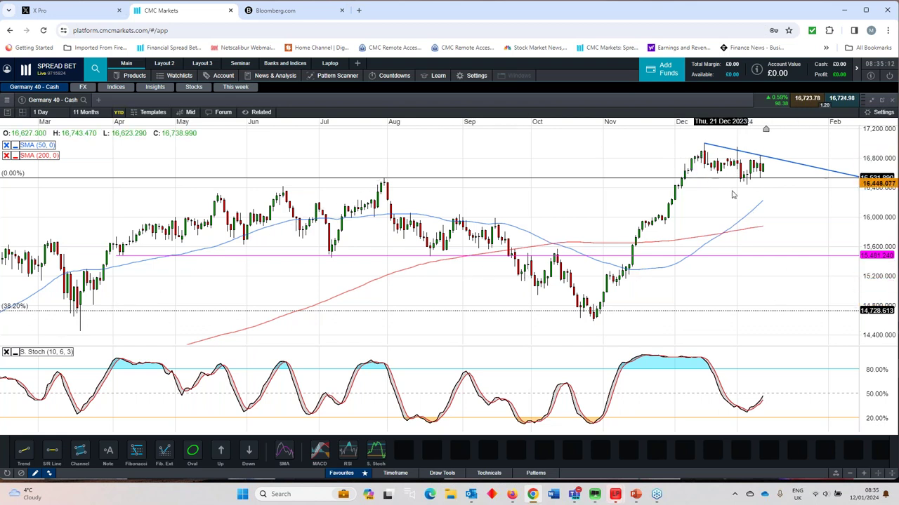
left_click(339, 474)
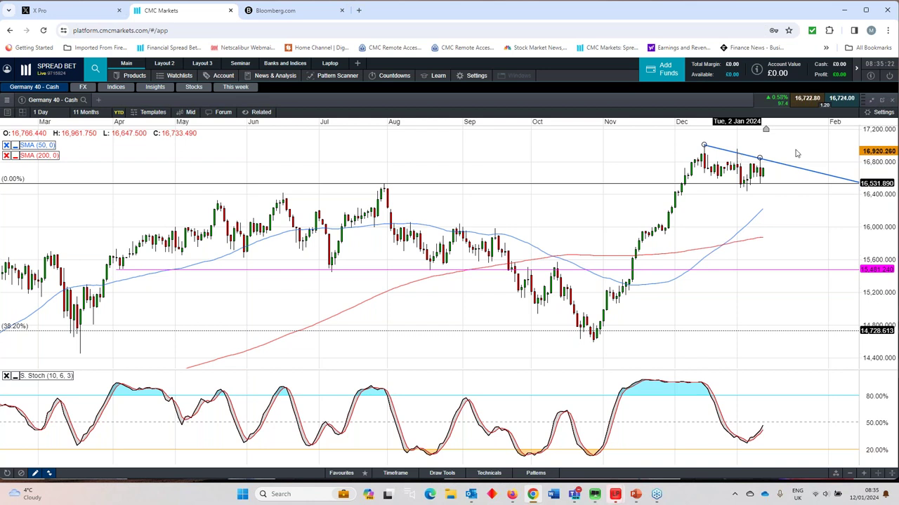
- Close the Germany 40 chart and open the US SPX 500 - Cash chart at full size, extended to four years of daily prices
left_click(871, 99)
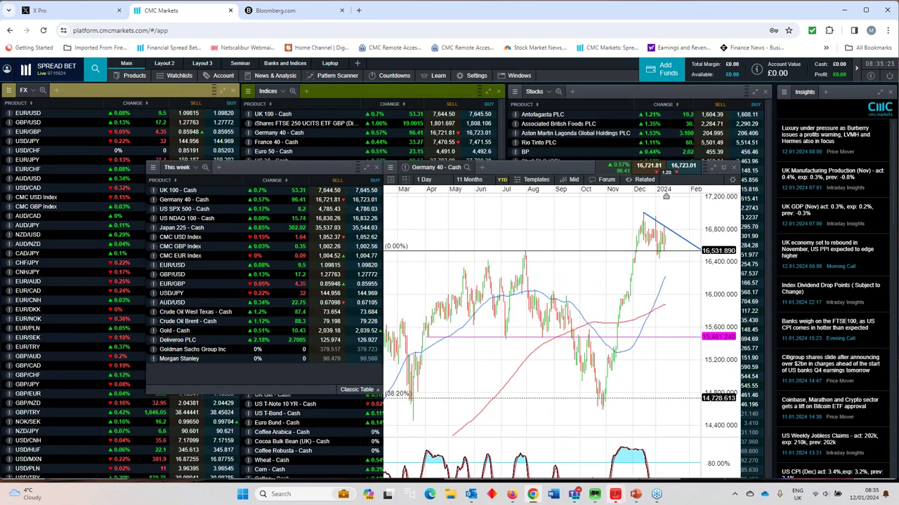
left_click(610, 179)
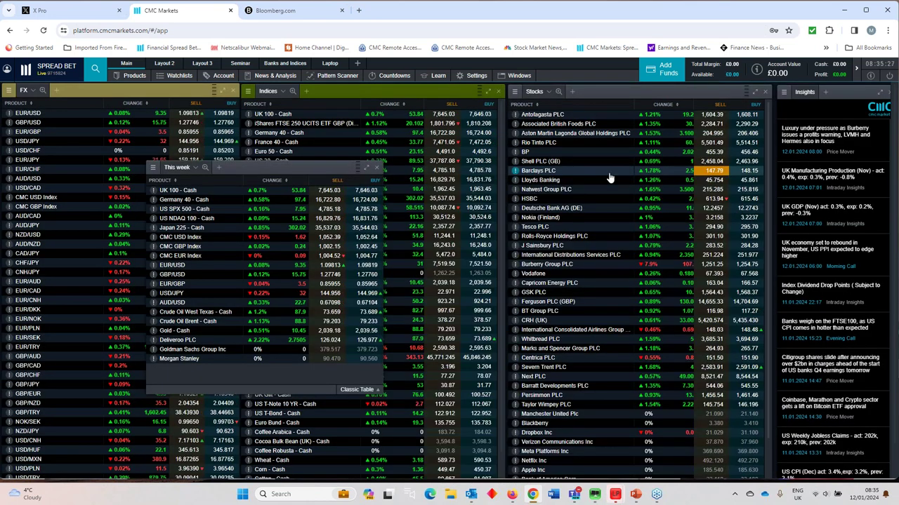
left_click(184, 208)
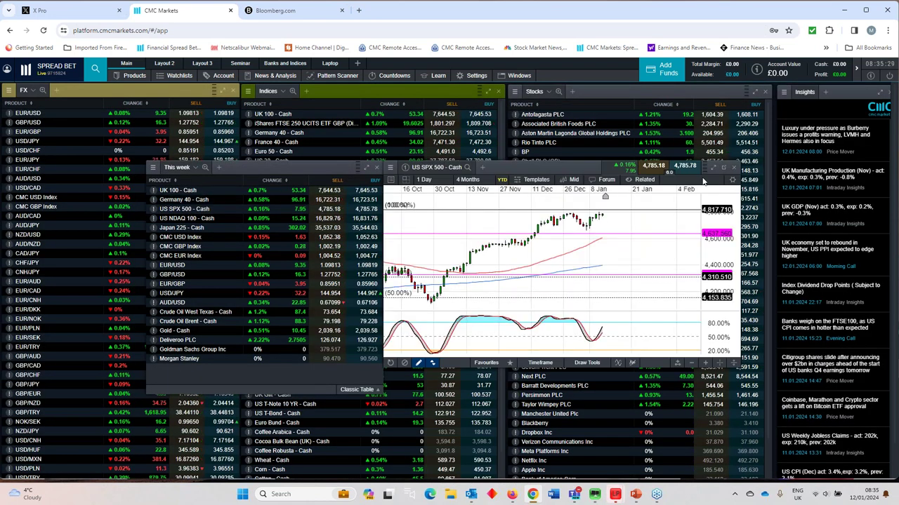
left_click(714, 167)
scroll(700, 176, "down", 2)
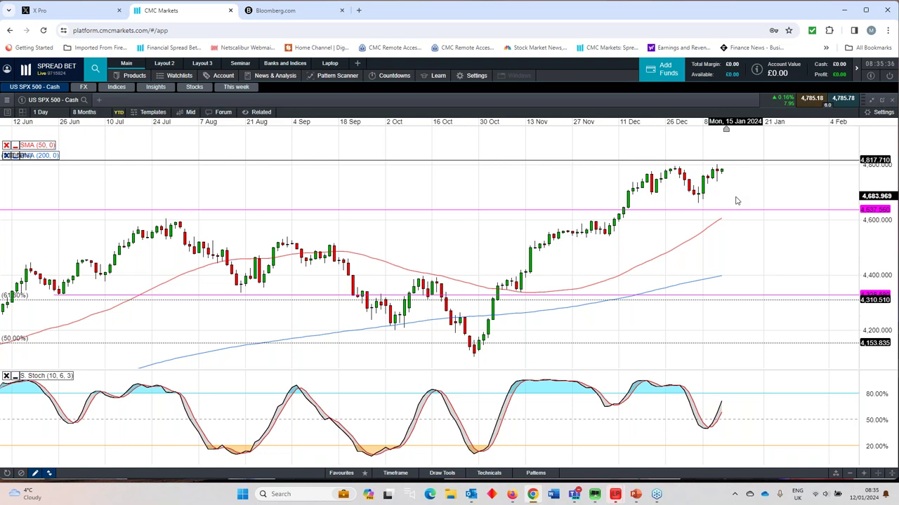
scroll(735, 201, "down", 5)
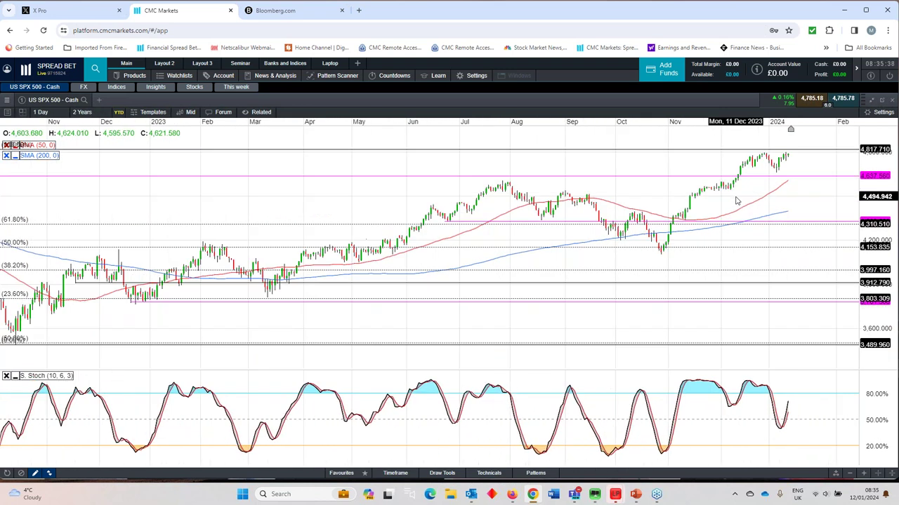
scroll(735, 201, "down", 4)
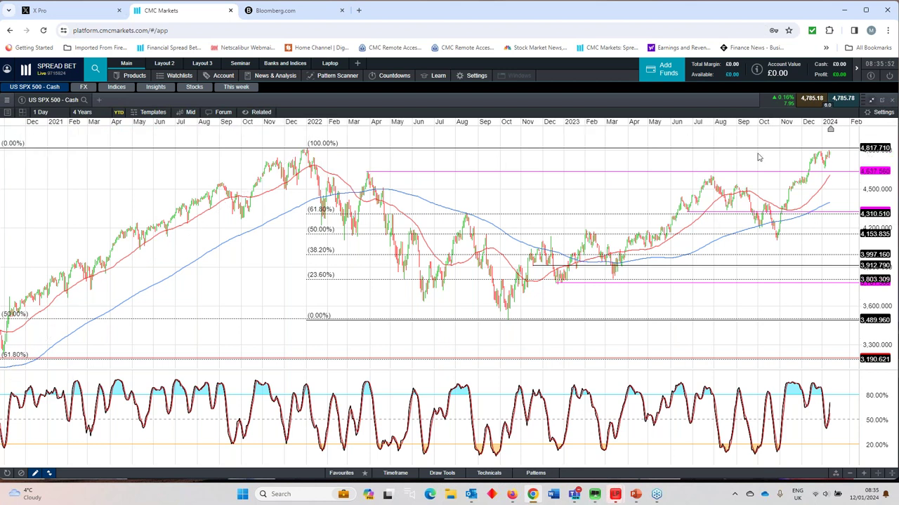
- Replace the US SPX 500 chart with the weekly US NDAQ 100 - Cash chart at full size, extended to four years
double_click(663, 100)
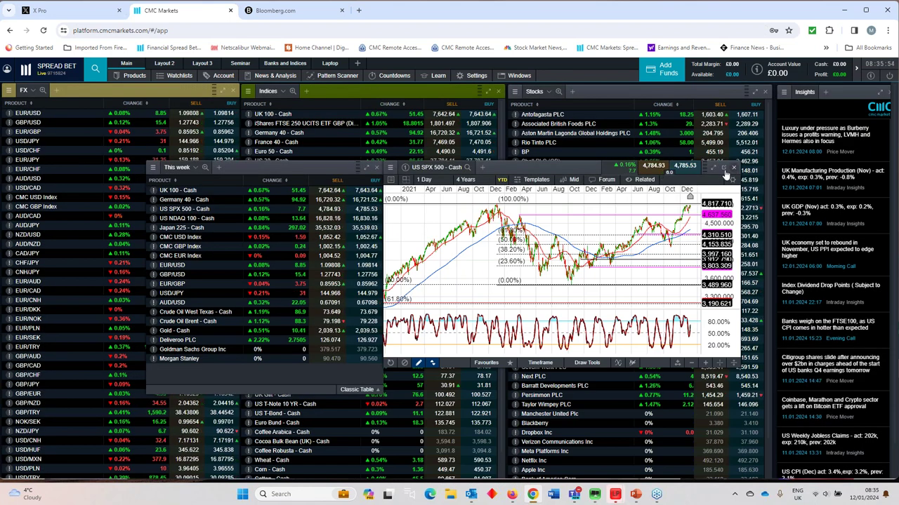
left_click(187, 218)
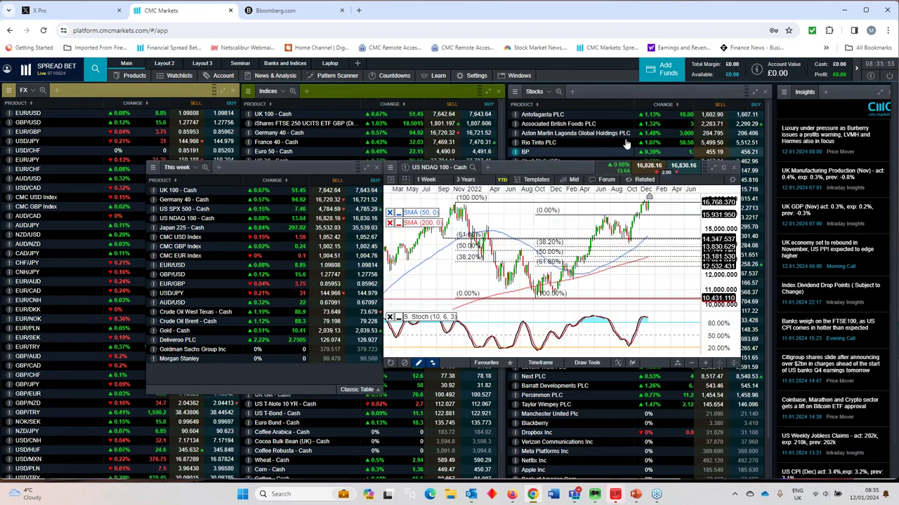
left_click(713, 167)
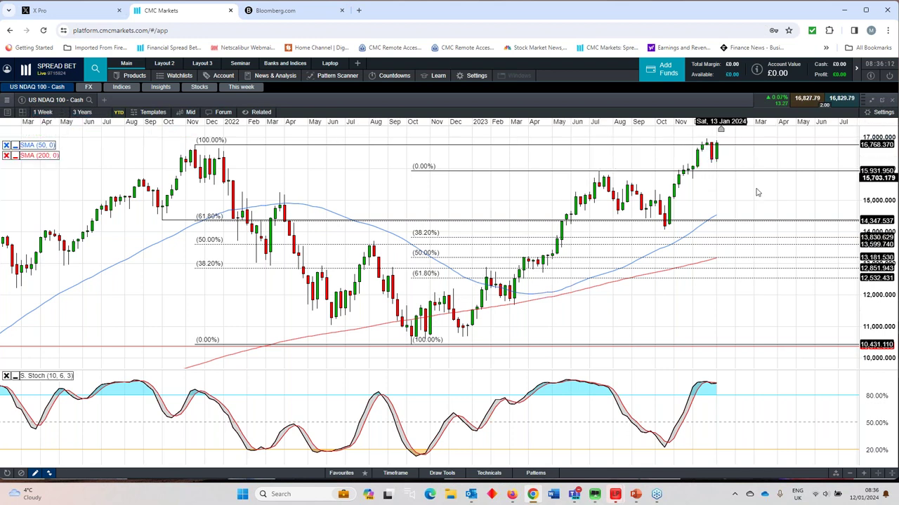
scroll(705, 196, "down", 2)
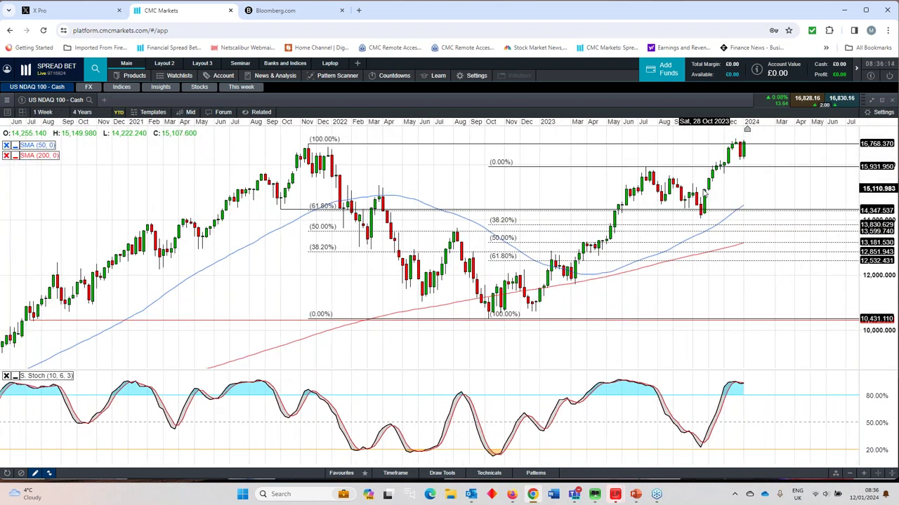
- Shorten the US NDAQ 100 chart to two years of weekly data at its smaller window size, and close it
scroll(704, 196, "up", 2)
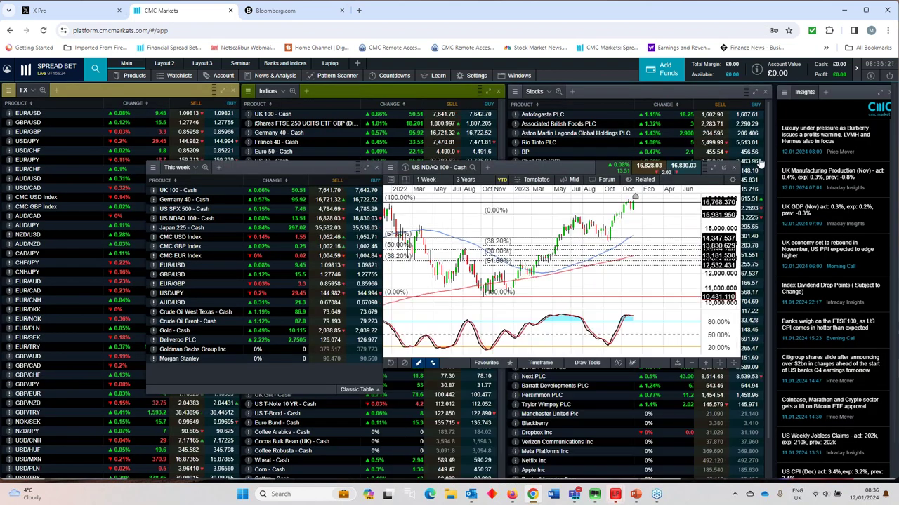
scroll(625, 228, "up", 3)
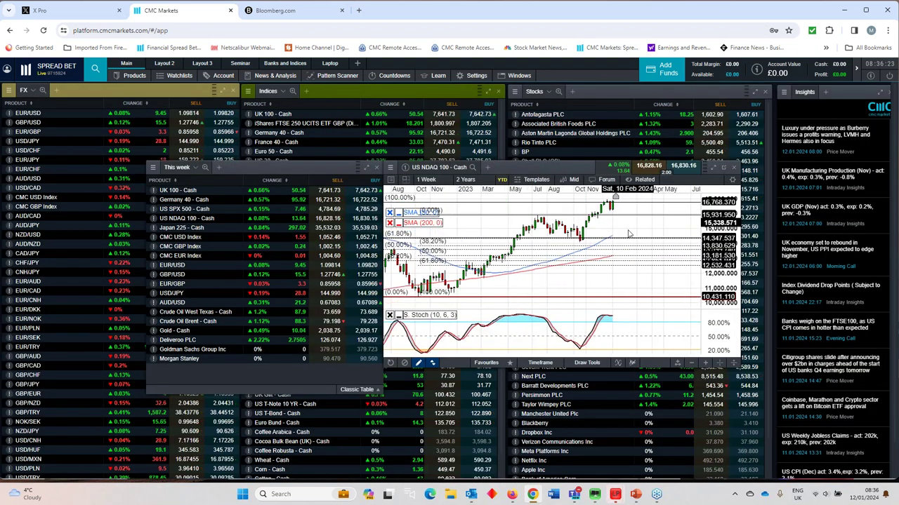
left_click(734, 167)
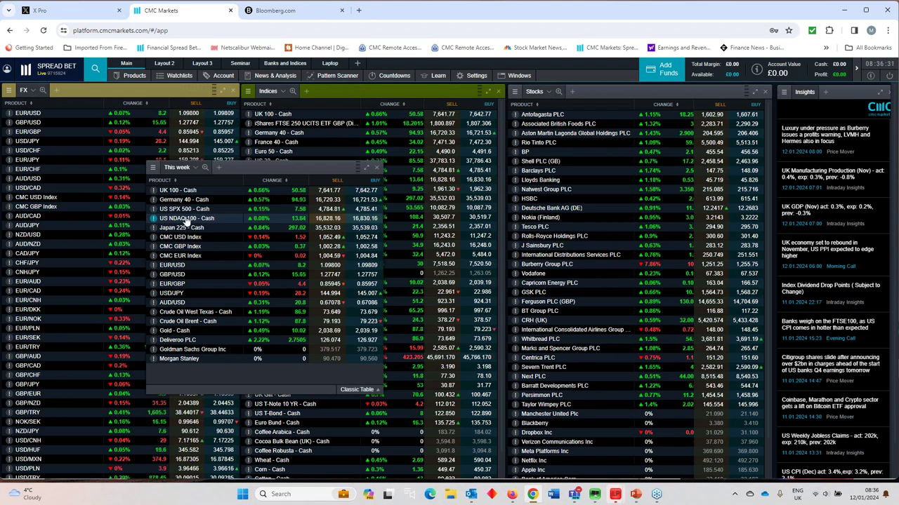
- Open the Japan 225 - Cash chart at full size and compare 12 months with two years of daily prices
left_click(190, 229)
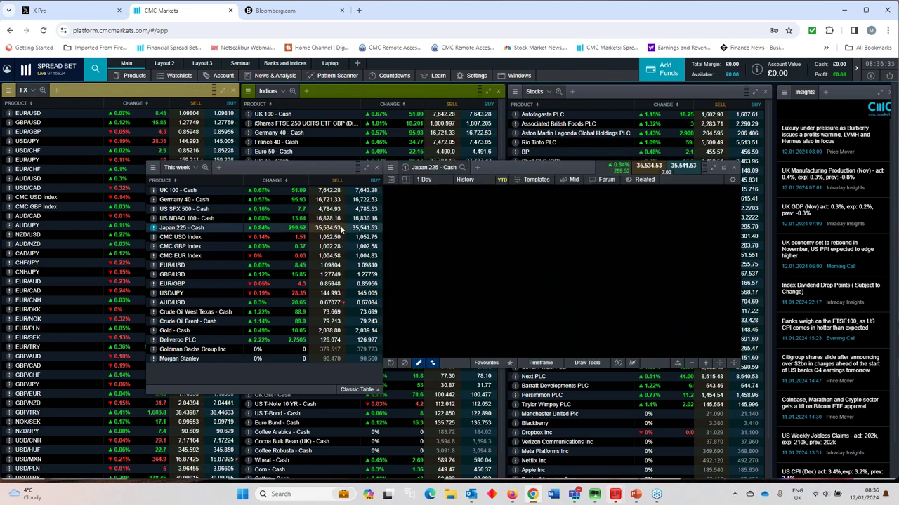
left_click(714, 169)
scroll(611, 244, "down", 10)
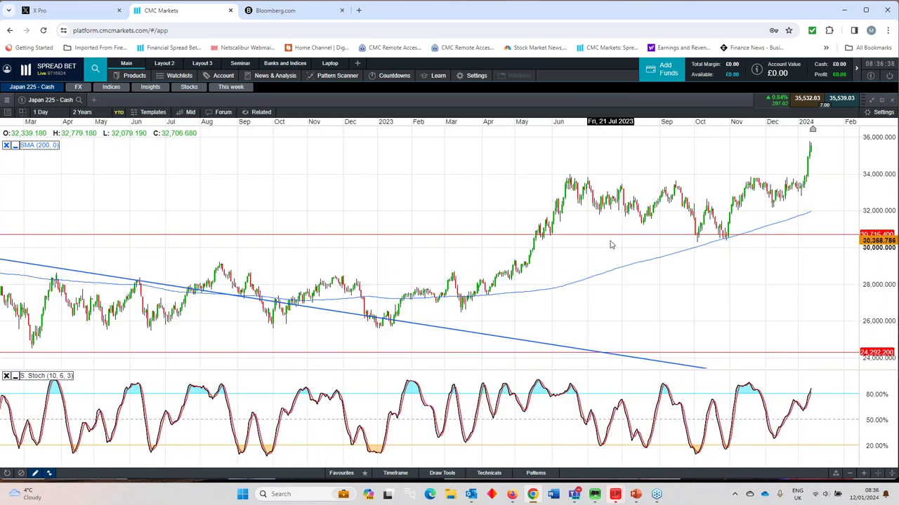
scroll(611, 244, "up", 5)
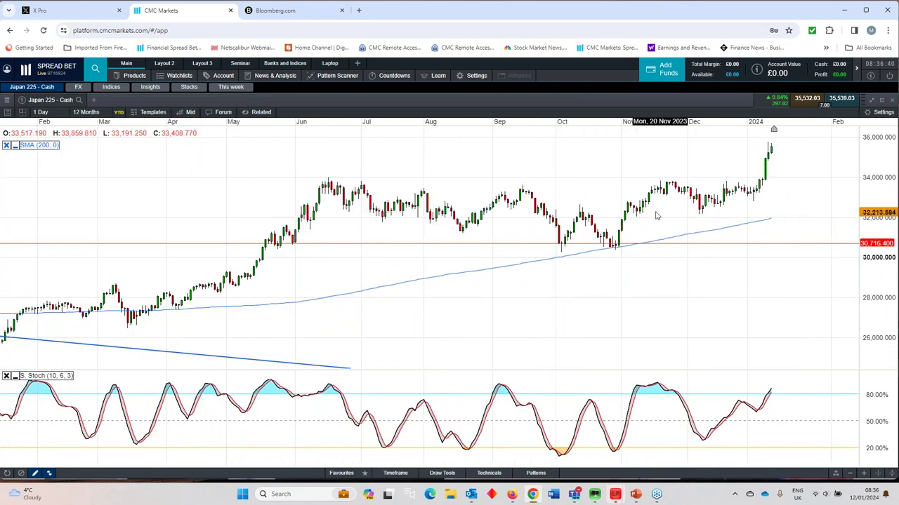
scroll(608, 220, "down", 5)
scroll(608, 220, "down", 2)
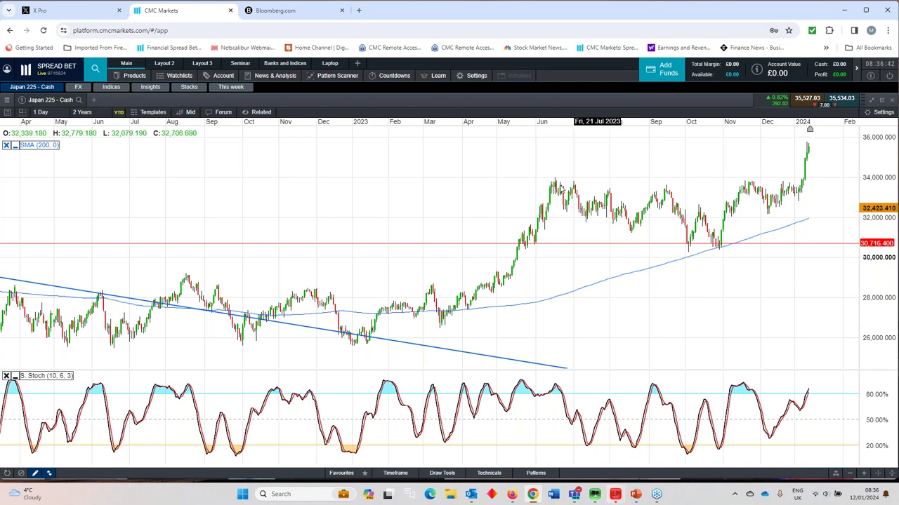
- Close the This week watchlist and the Japan 225 chart window
left_click(871, 102)
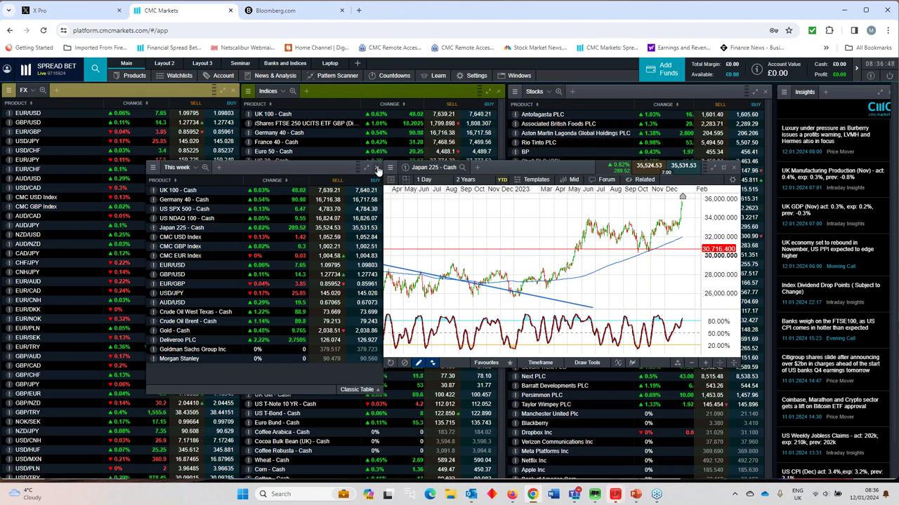
left_click(376, 168)
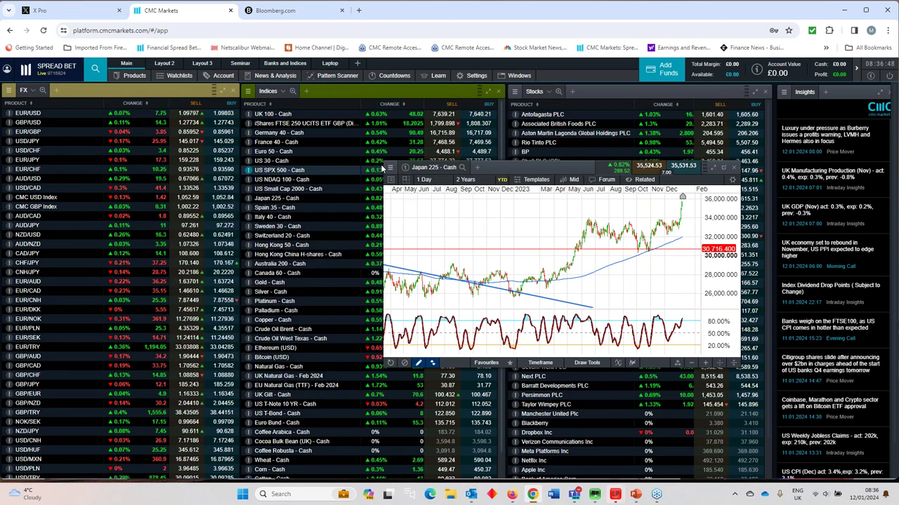
left_click(735, 172)
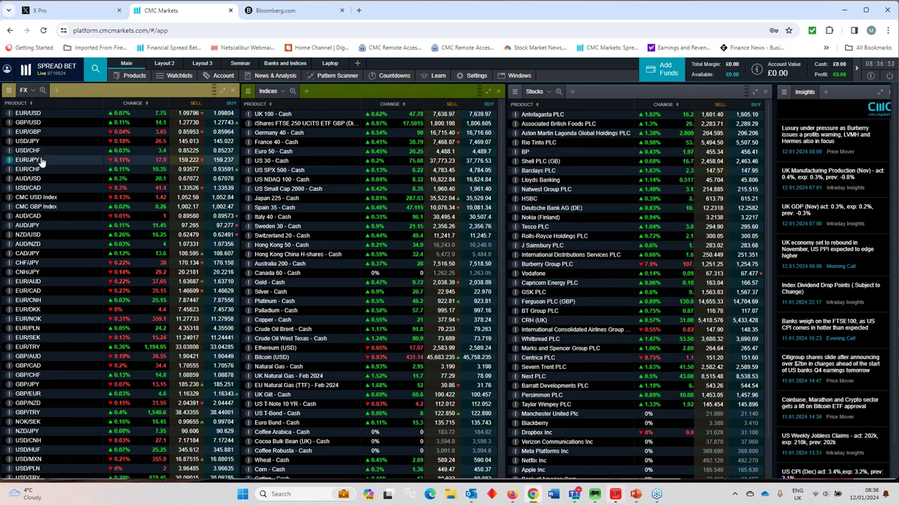
- Reopen the This week watchlist and place its window over the Indices and Stocks lists, near the middle of the workspace
left_click(177, 75)
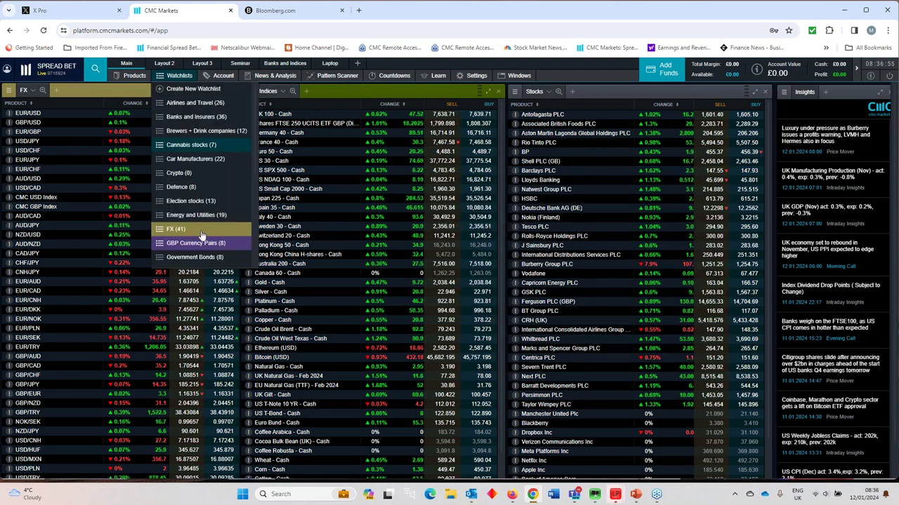
scroll(202, 238, "down", 5)
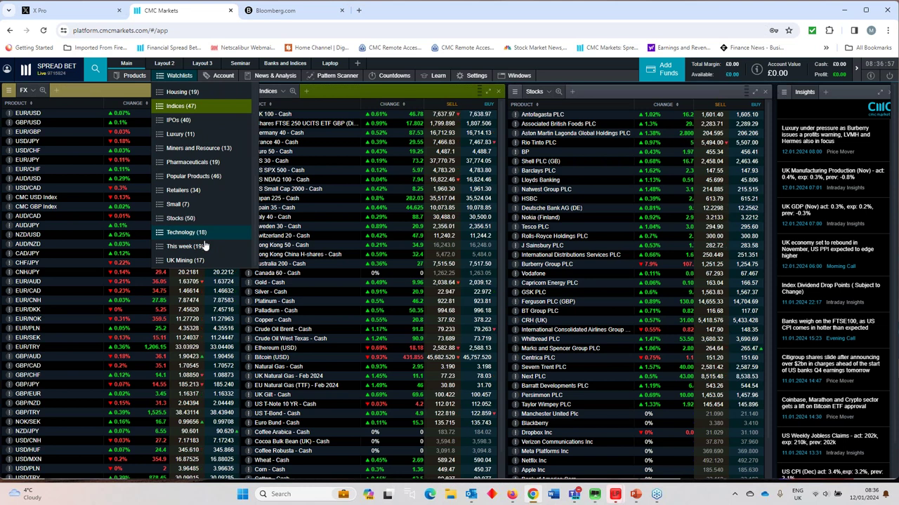
left_click(205, 248)
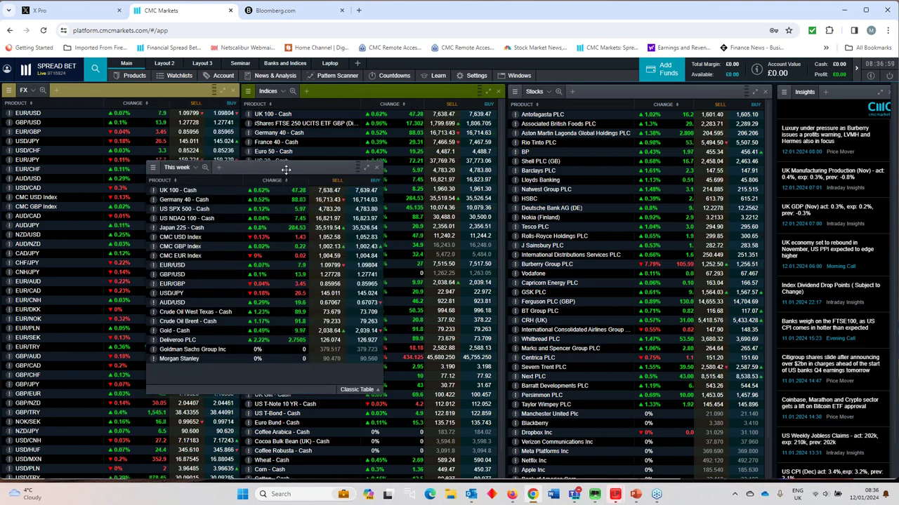
left_click_drag(286, 168, 546, 173)
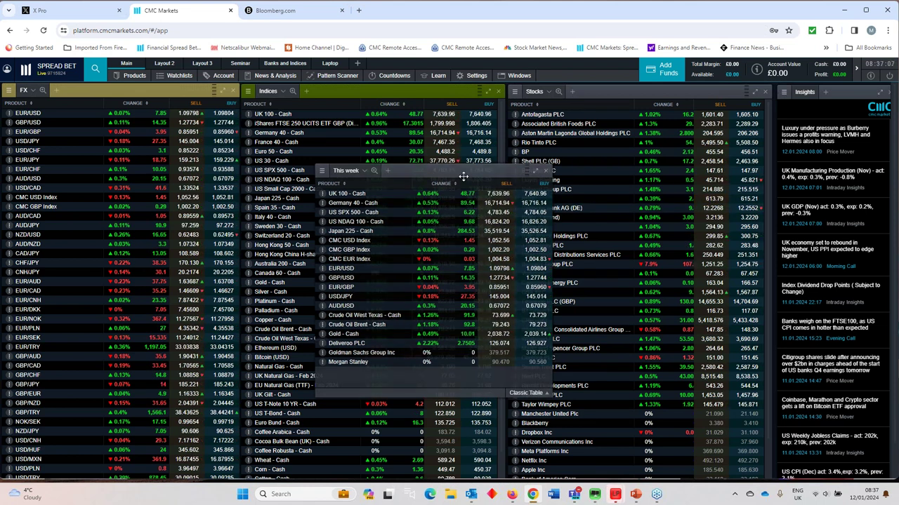
left_click_drag(476, 174, 456, 178)
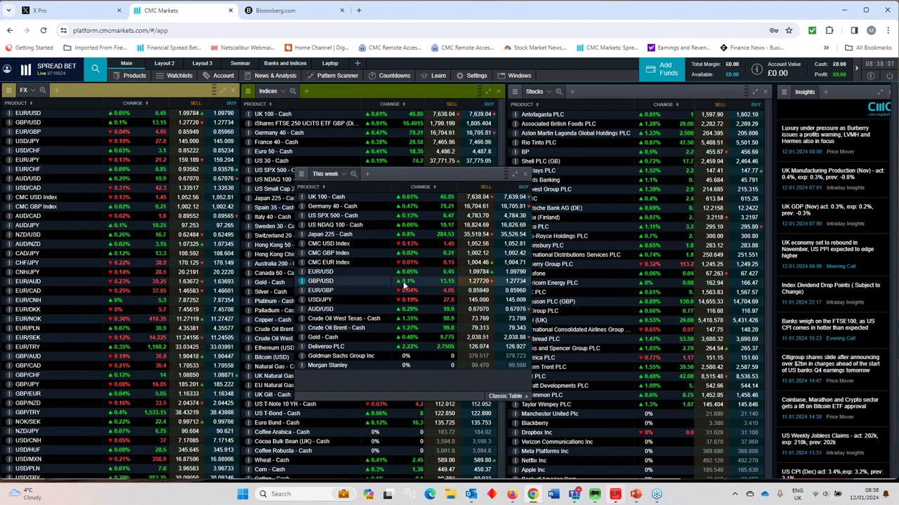
- Open the GBP/USD chart from the This week watchlist and view it at full size with 12 months of daily prices
left_click(322, 282)
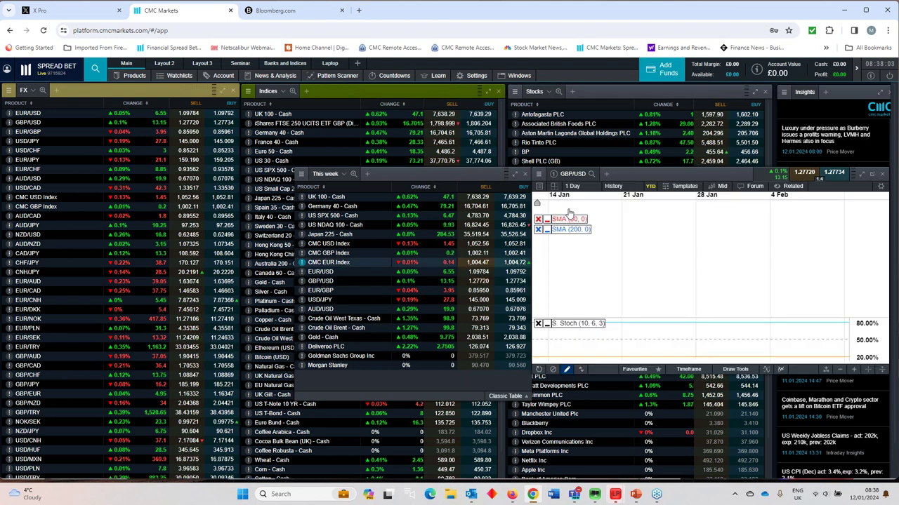
left_click_drag(811, 186, 513, 197)
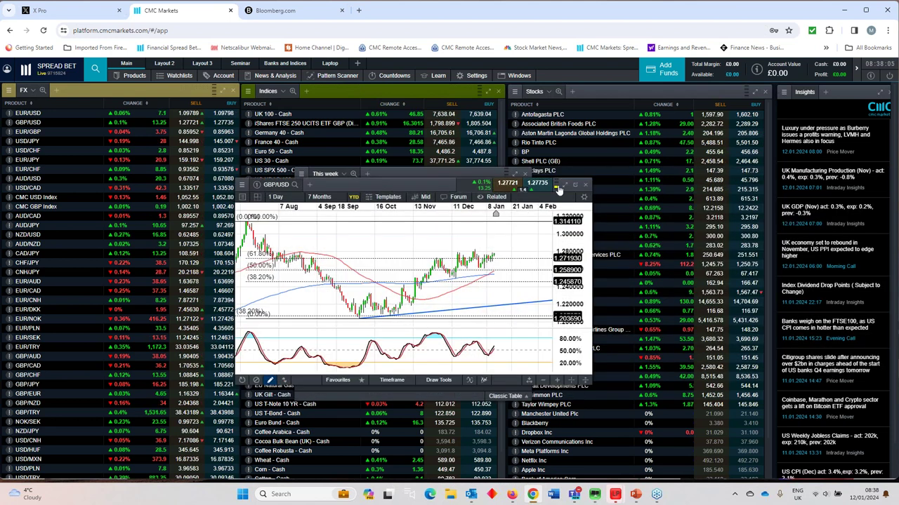
left_click(565, 184)
scroll(559, 229, "down", 2)
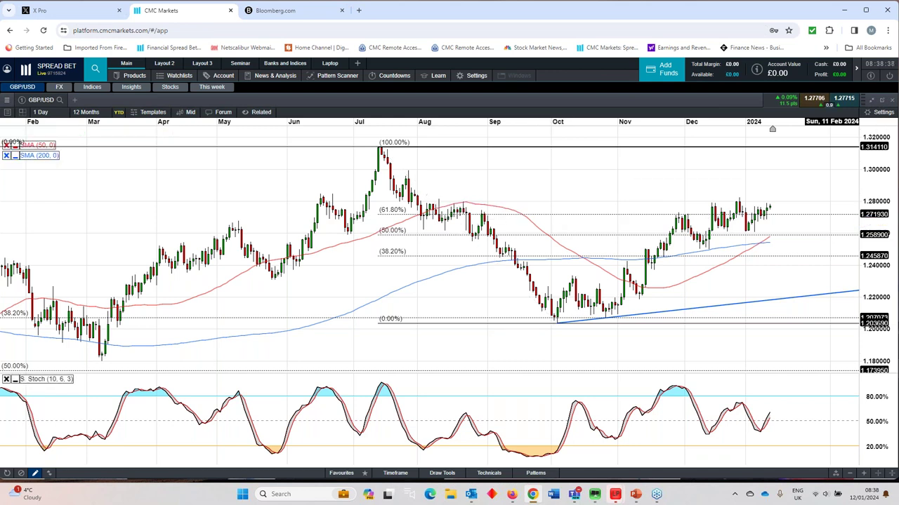
- Return the GBP/USD chart to its smaller window, and read the UK GDP (Nov) insight before closing the article
left_click(870, 101)
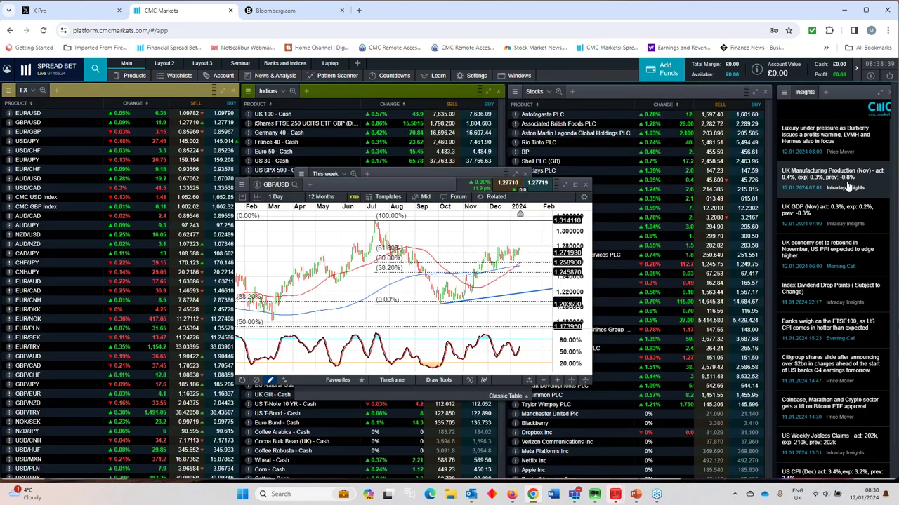
left_click(827, 205)
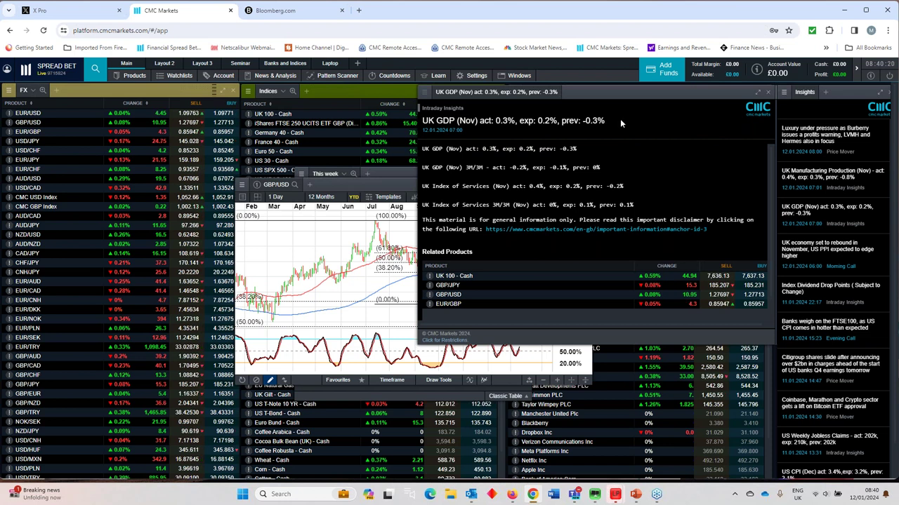
left_click(769, 94)
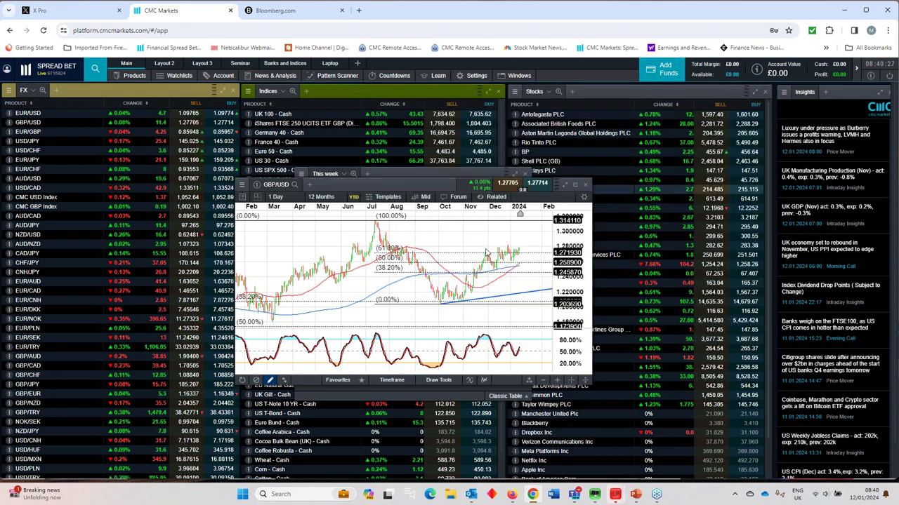
- Review the GBP/USD chart at full size once more and close it
left_click(564, 184)
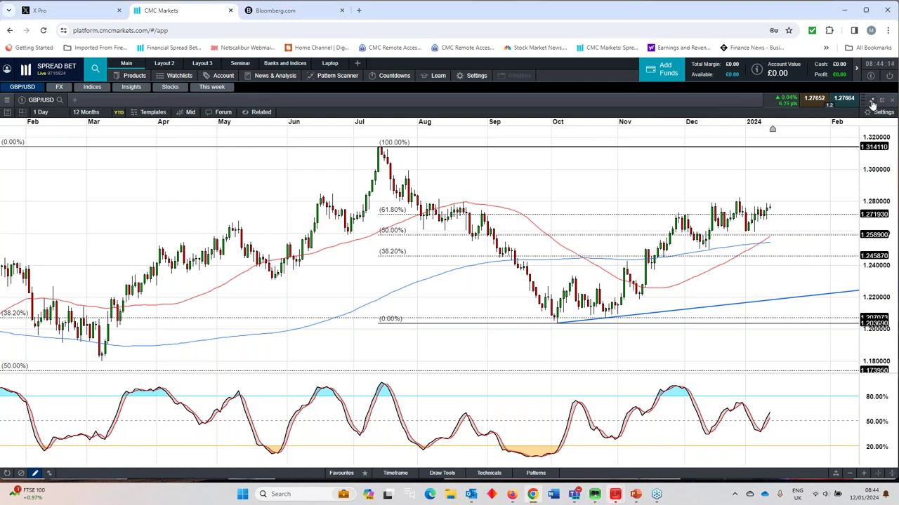
left_click(872, 102)
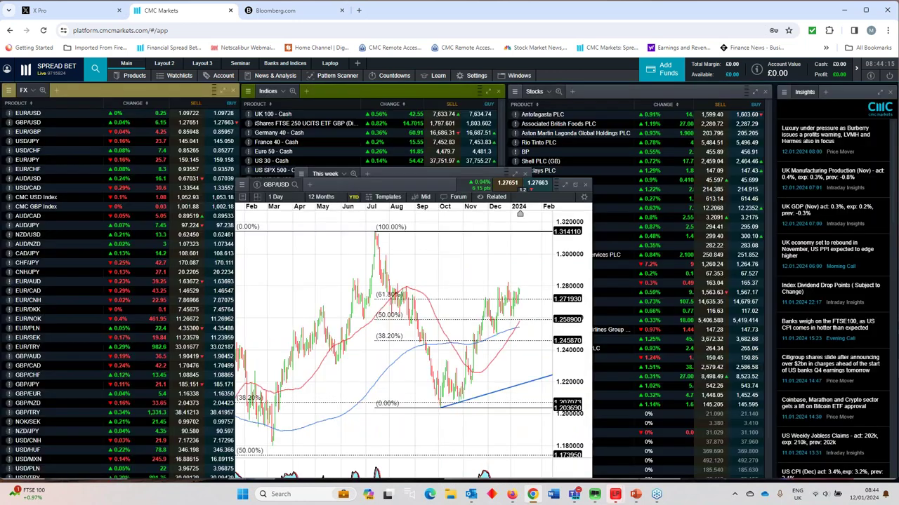
left_click(585, 185)
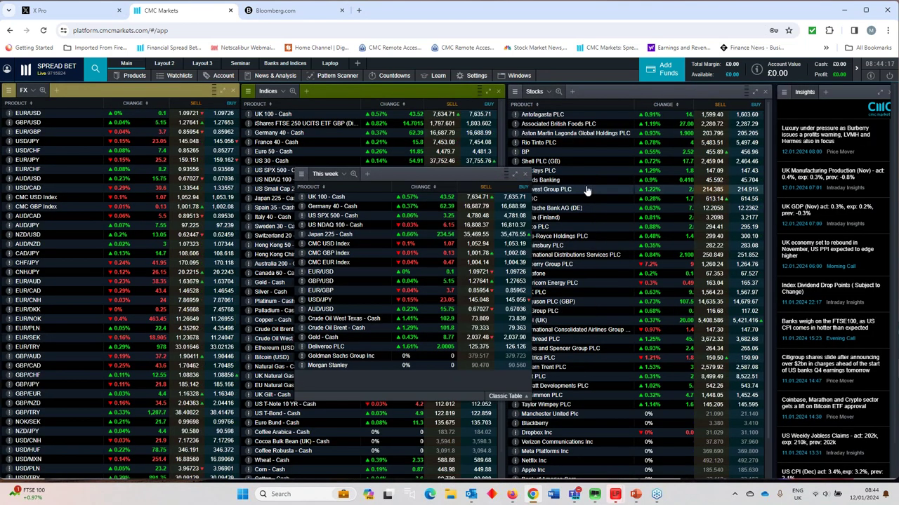
- Open the EUR/USD chart from the This week watchlist, review 8 months of daily prices at full size, and close it
left_click(326, 274)
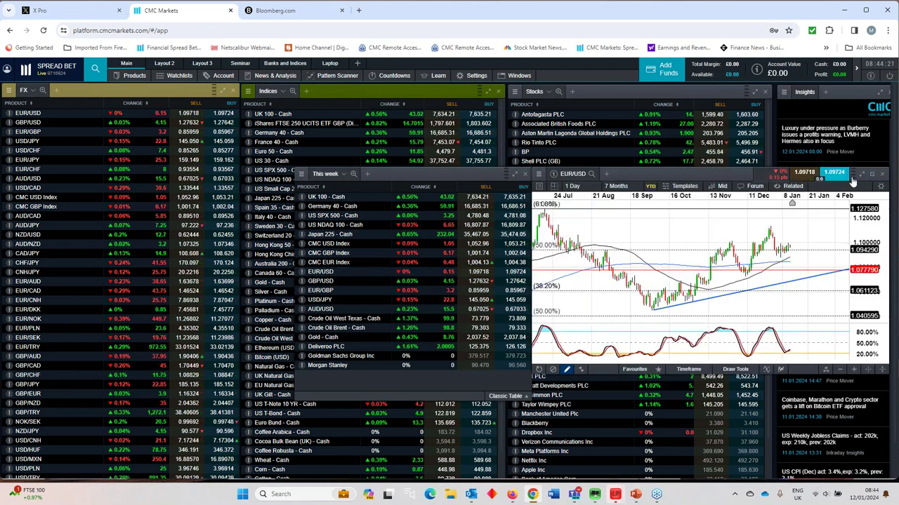
left_click(871, 173)
scroll(521, 252, "down", 2)
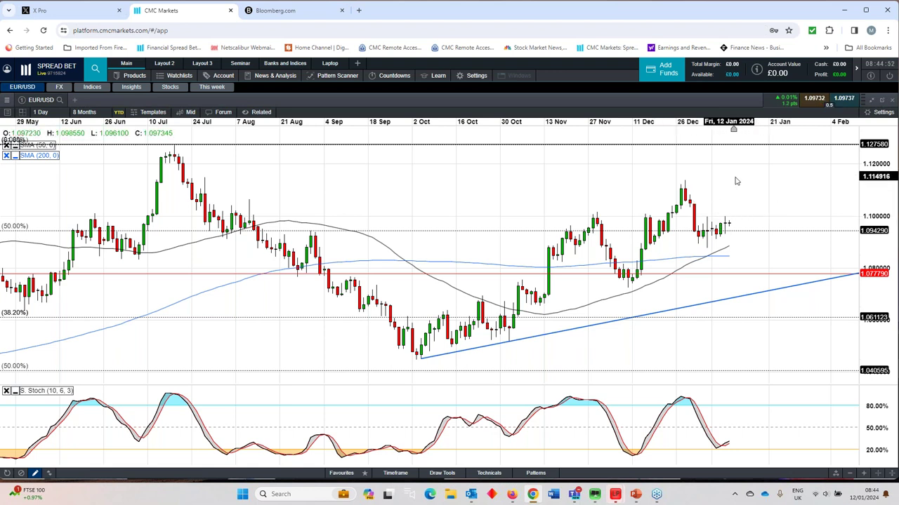
left_click(871, 100)
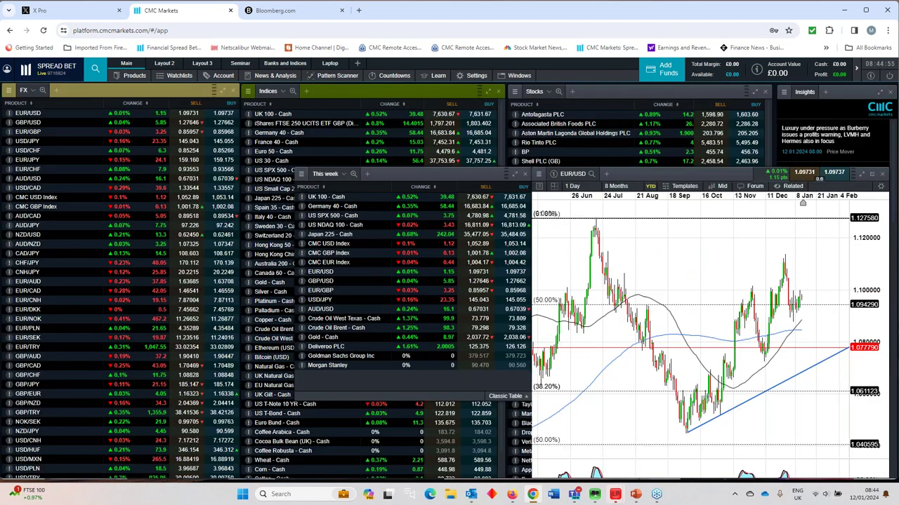
left_click(882, 174)
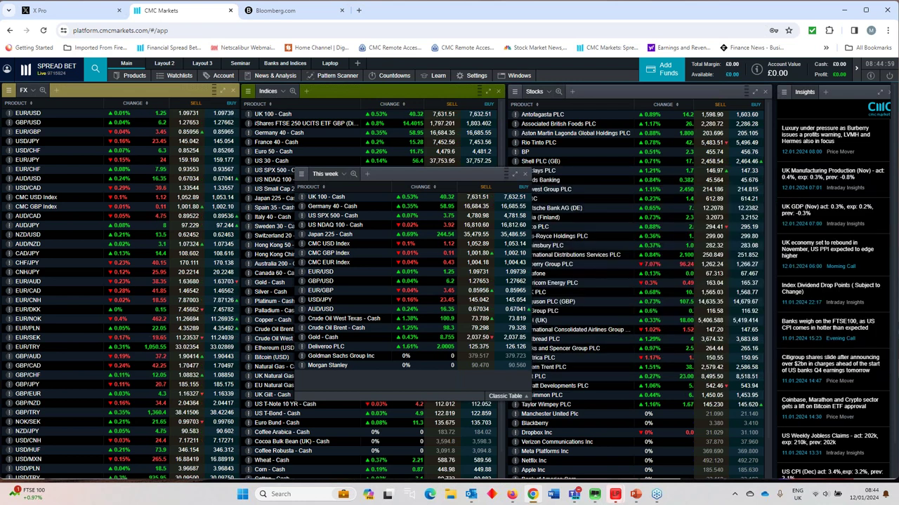
- Reposition the This week watchlist window so that it lies mostly over the Indices list and slightly over the FX list
left_click_drag(462, 174, 348, 173)
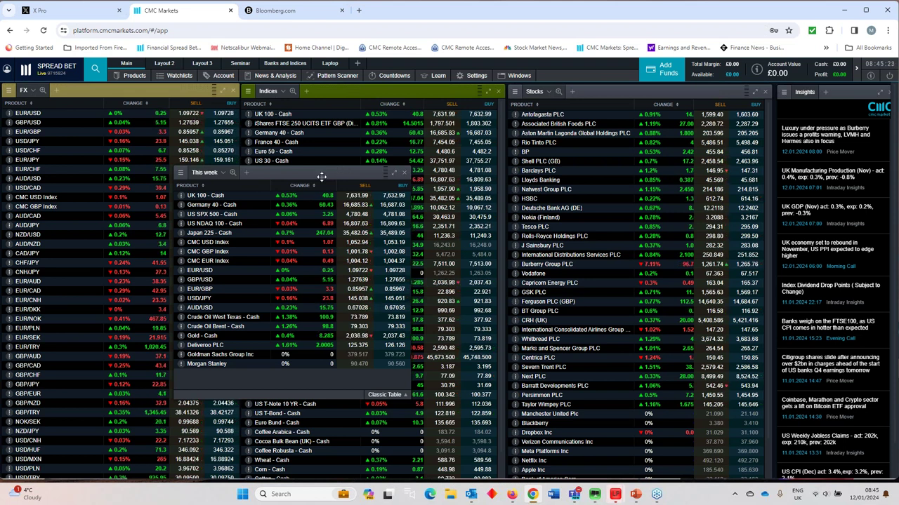
left_click_drag(338, 172, 311, 179)
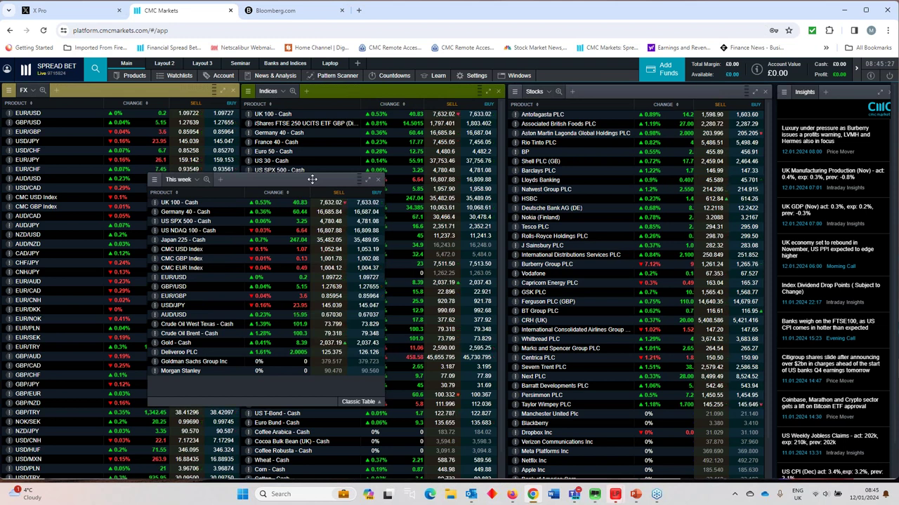
left_click_drag(312, 180, 346, 184)
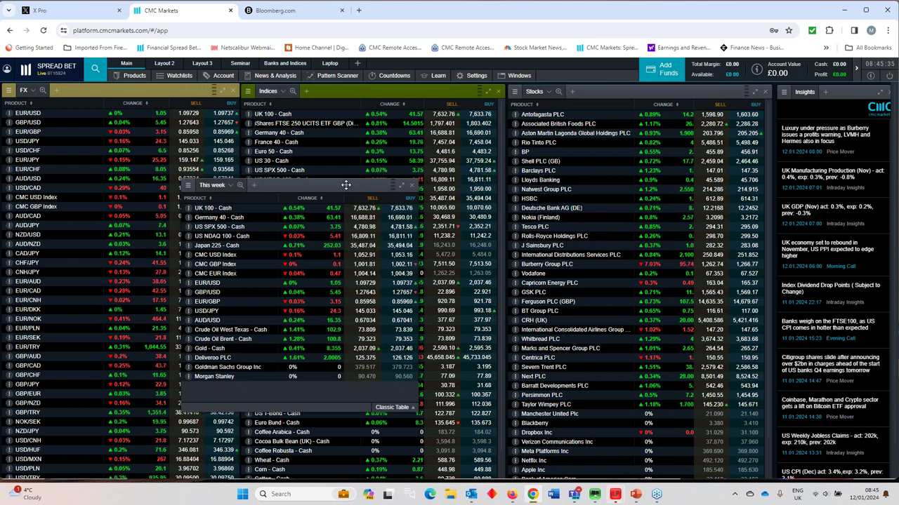
left_click_drag(345, 184, 386, 193)
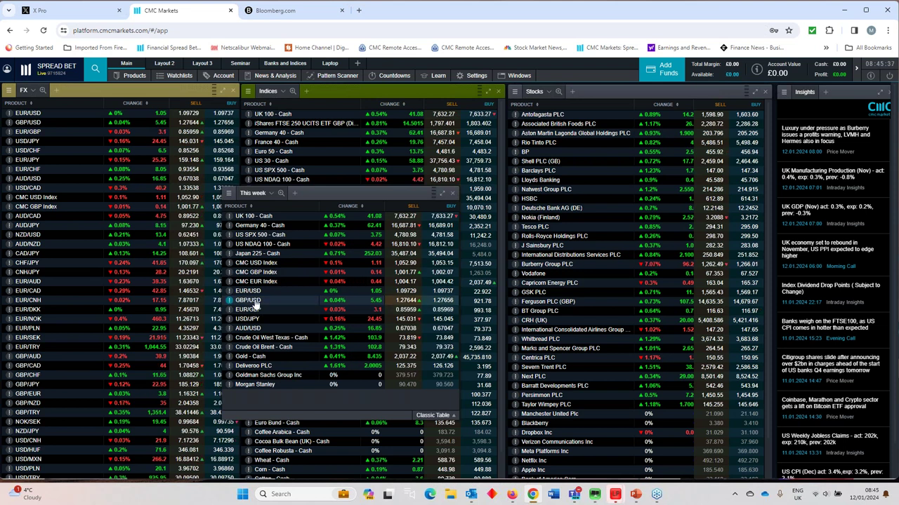
- Open the EUR/GBP chart, review 11 months of daily prices and the 0% Fibonacci level at full size, and close it
double_click(258, 313)
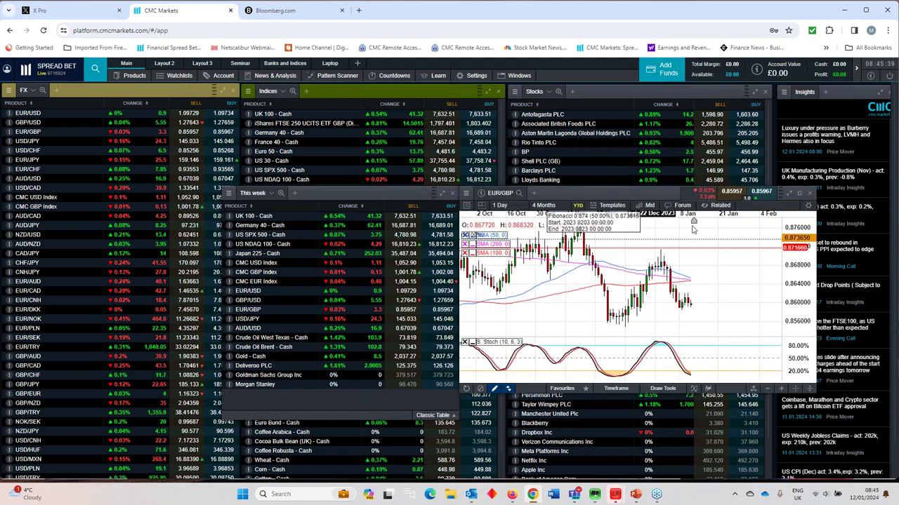
left_click(789, 194)
scroll(695, 201, "down", 5)
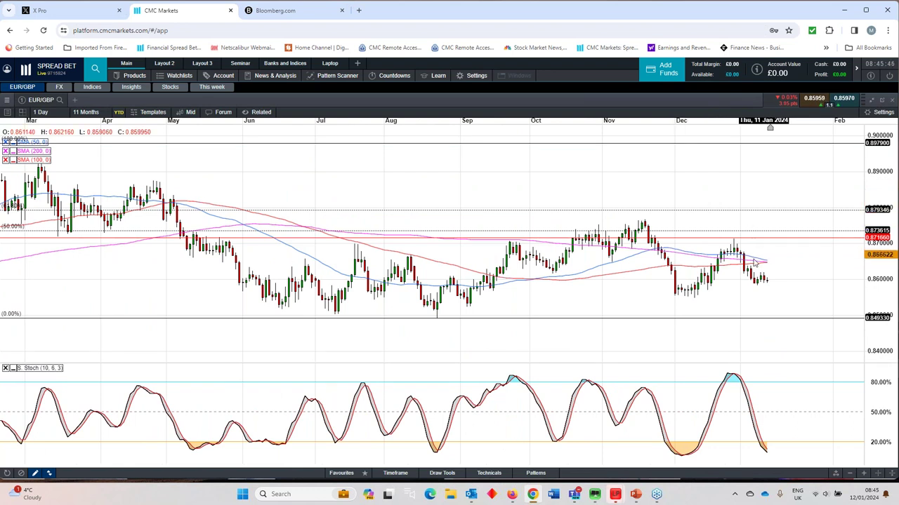
left_click(366, 319)
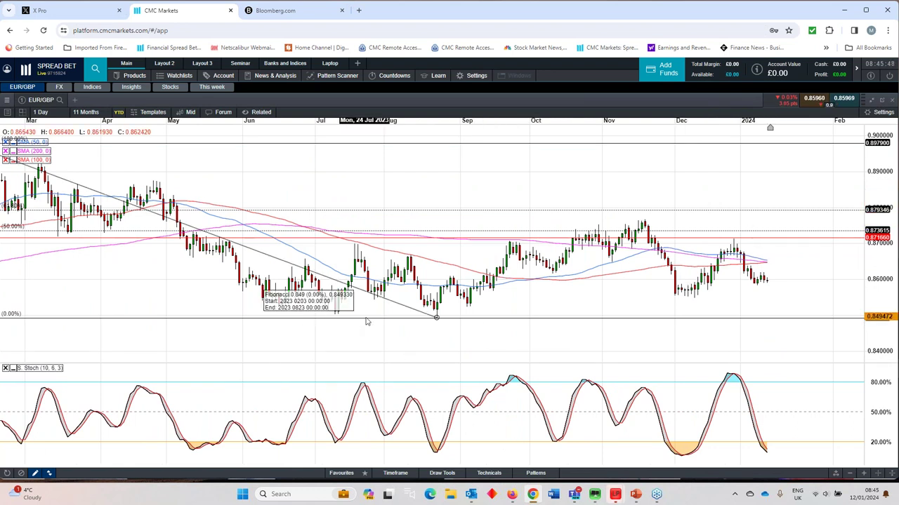
left_click(483, 293)
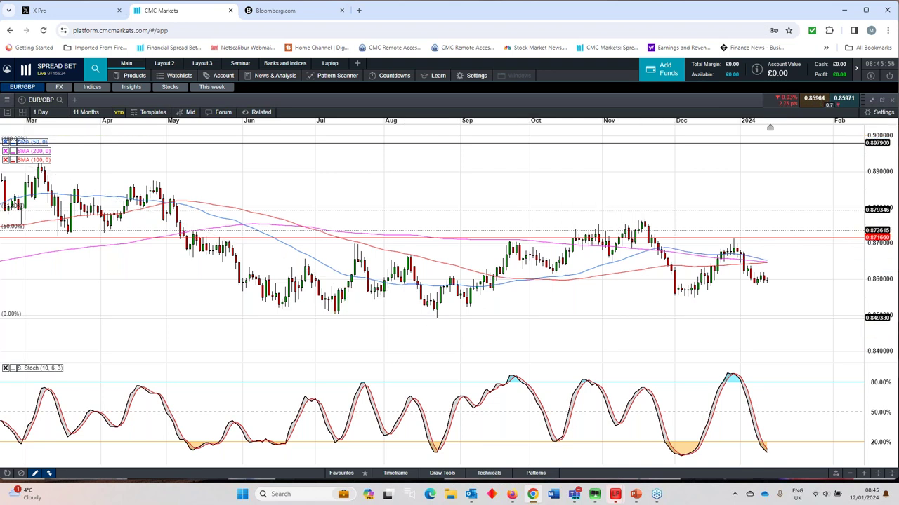
left_click(871, 100)
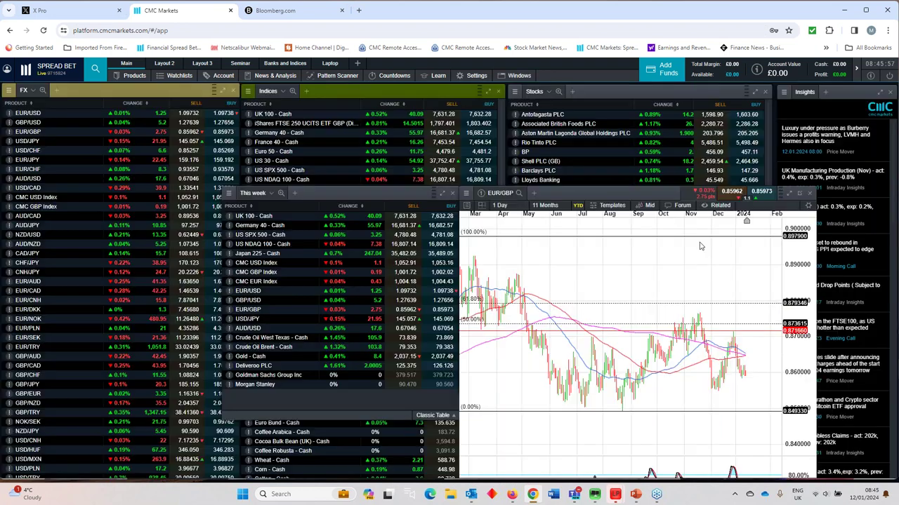
left_click(809, 195)
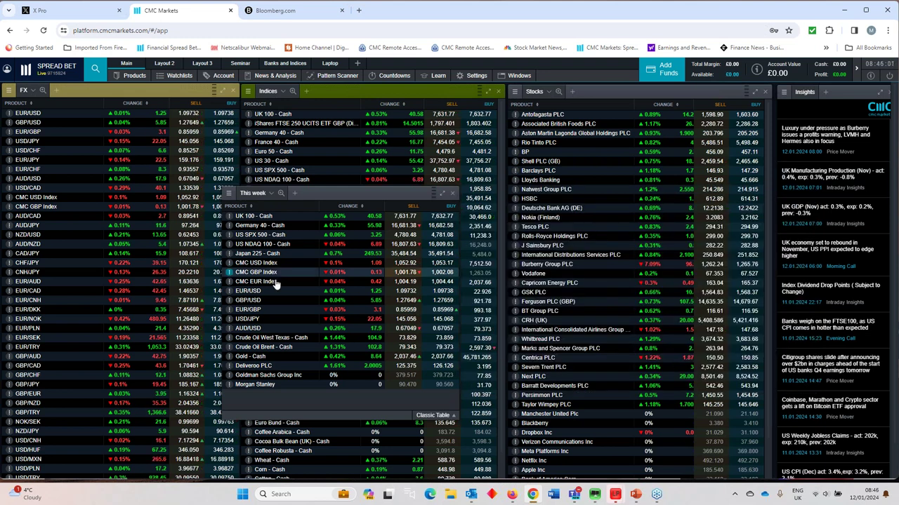
- Open the USD/JPY chart at full size, delete the falling blue trend line from the mid-November high, and close the chart
left_click(257, 320)
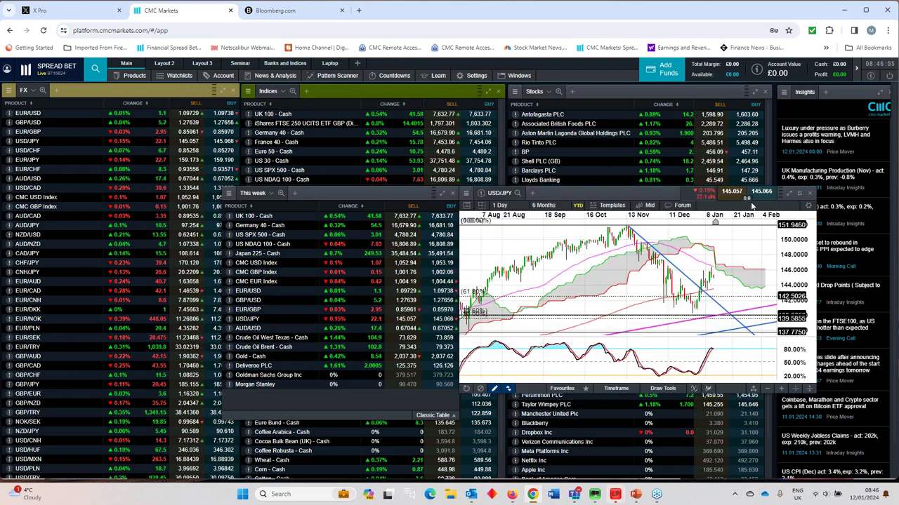
double_click(714, 219)
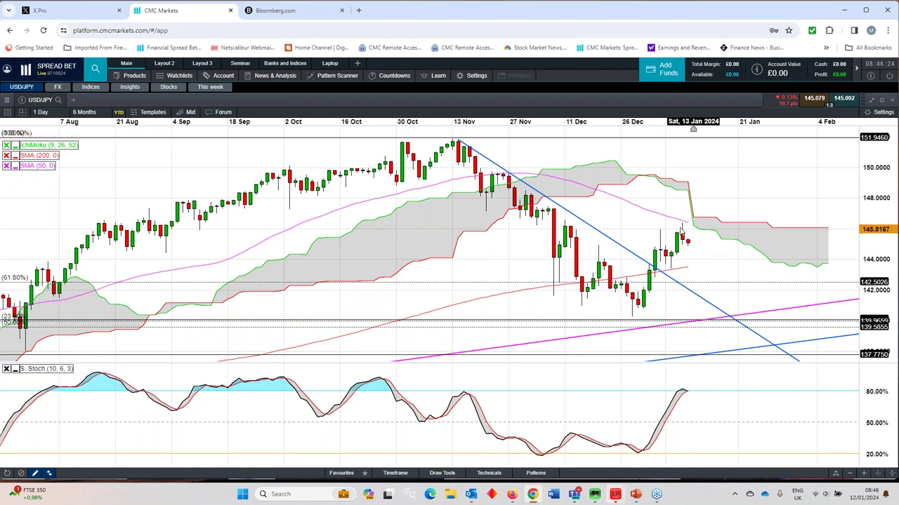
left_click(645, 261)
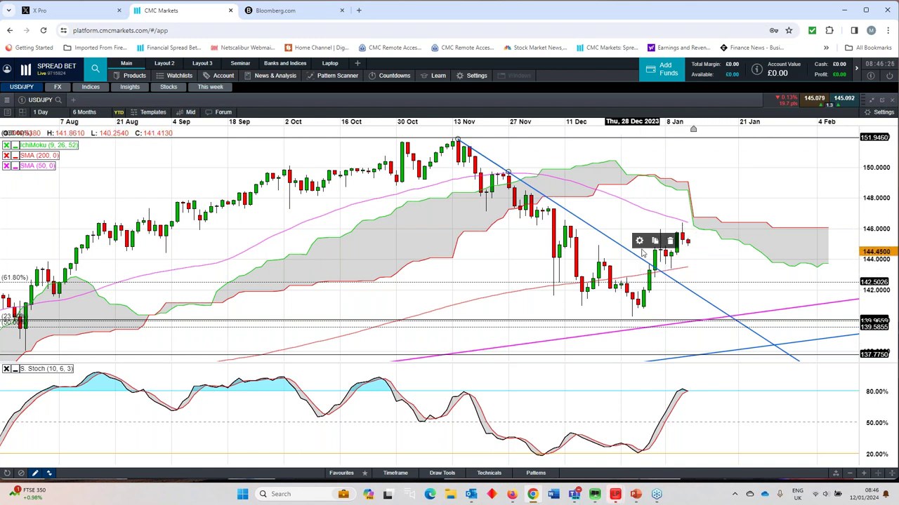
key("Delete")
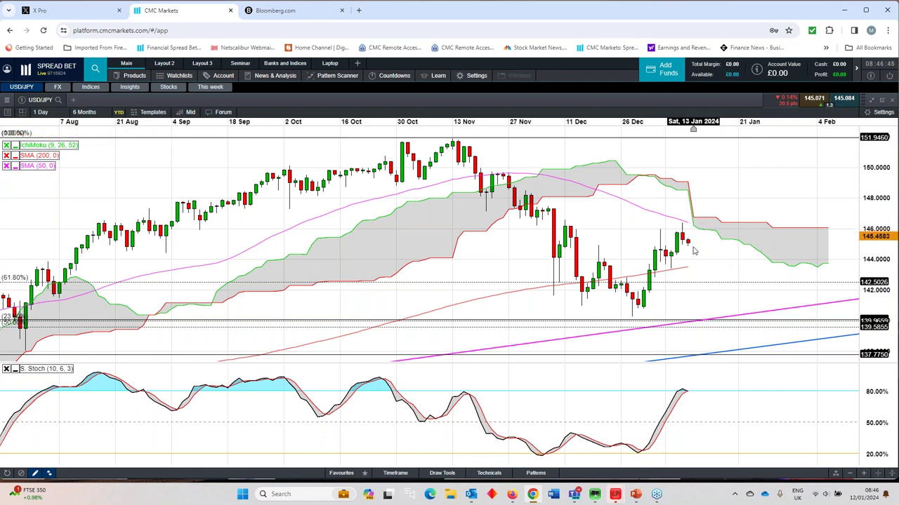
left_click(872, 102)
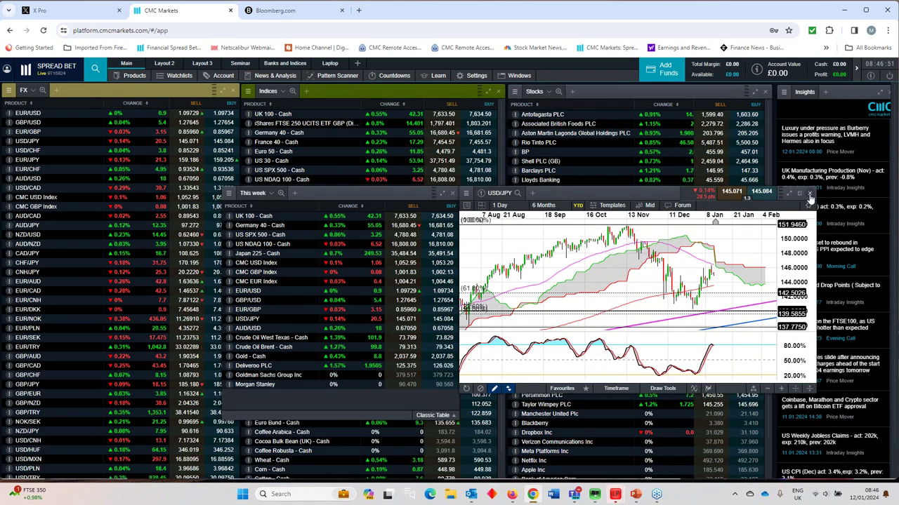
left_click(810, 195)
- Move the This week watchlist slightly higher and open the Deliveroo PLC chart at full size with 2 years of daily prices
left_click_drag(365, 188, 344, 165)
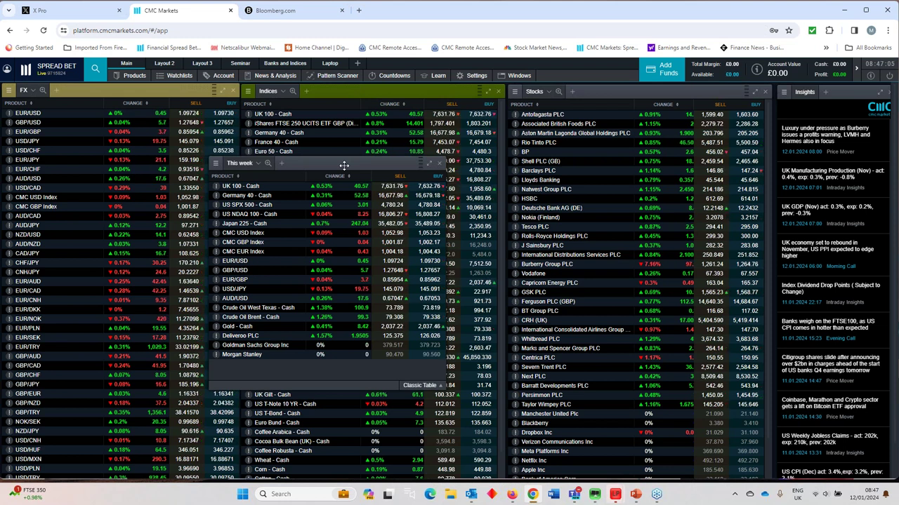
left_click(244, 337)
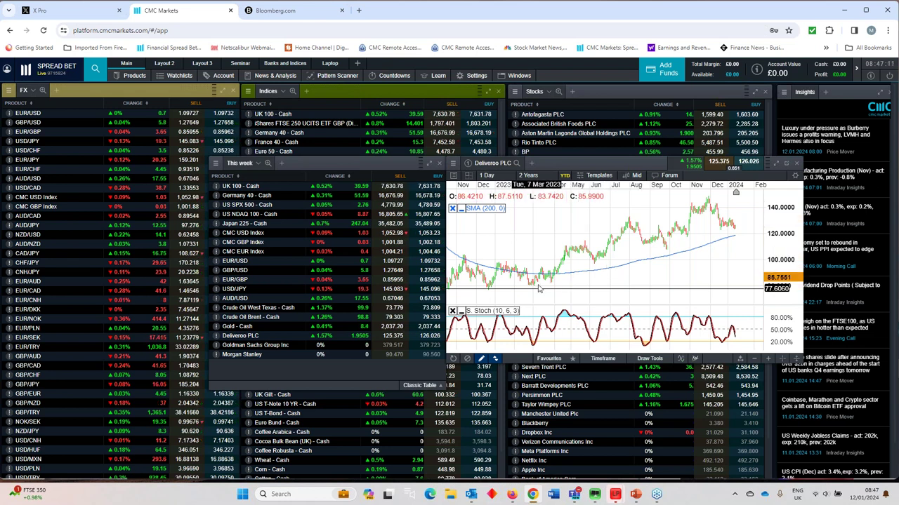
scroll(594, 284, "up", 4)
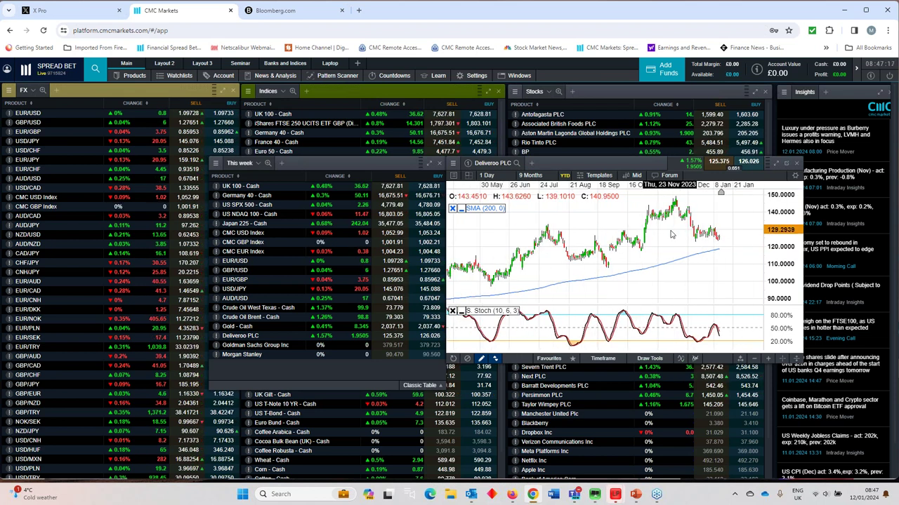
scroll(671, 234, "down", 4)
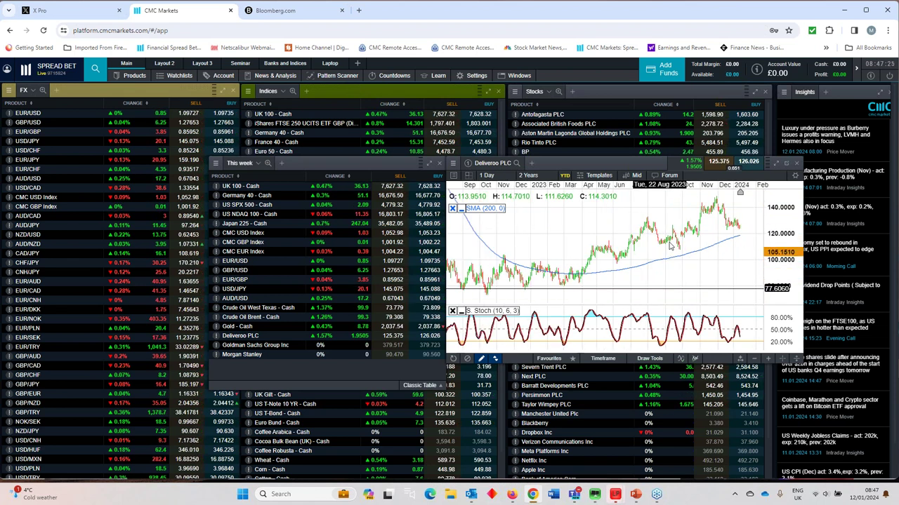
left_click(785, 163)
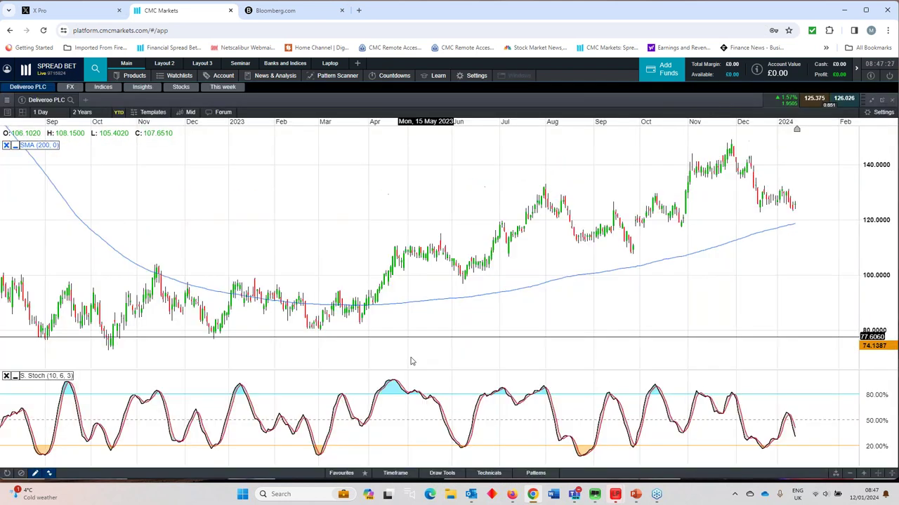
- Draw a rising trend line on the Deliveroo chart from the low around the start of March 2023 through the late-September 2023 low
left_click(341, 473)
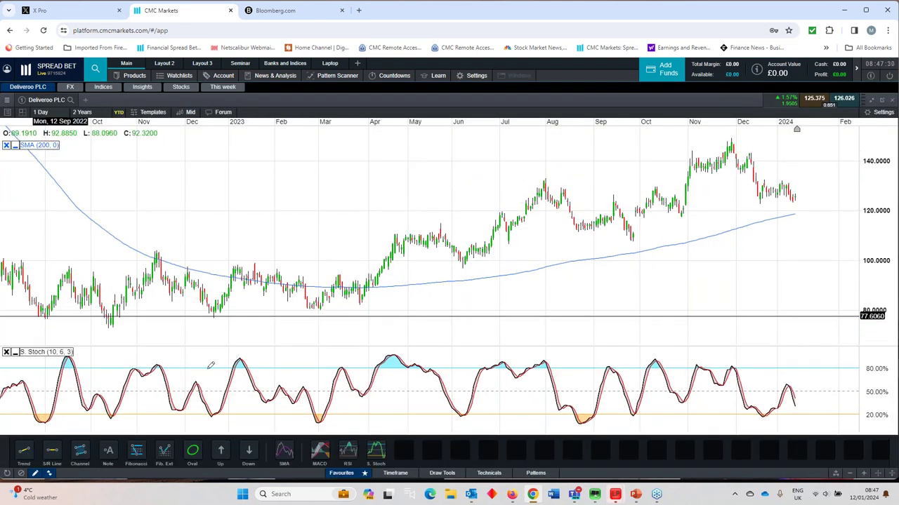
left_click_drag(320, 309, 633, 240)
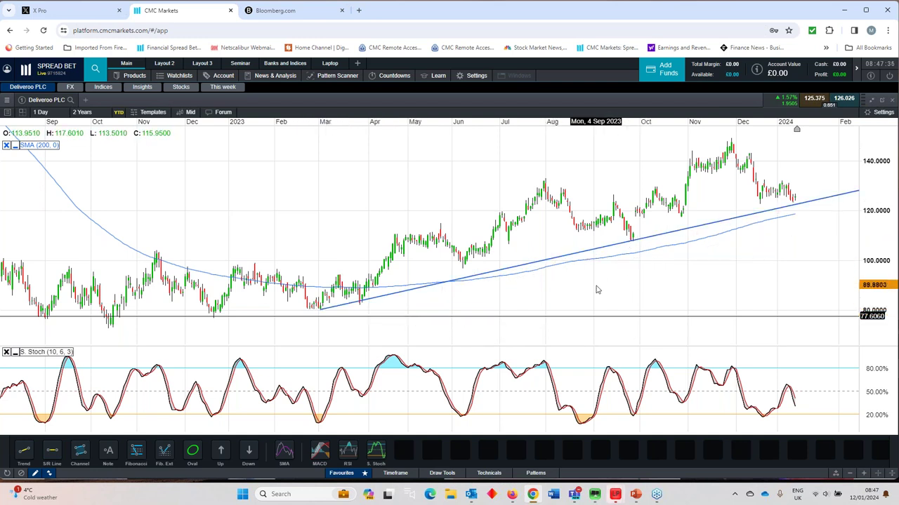
left_click(347, 475)
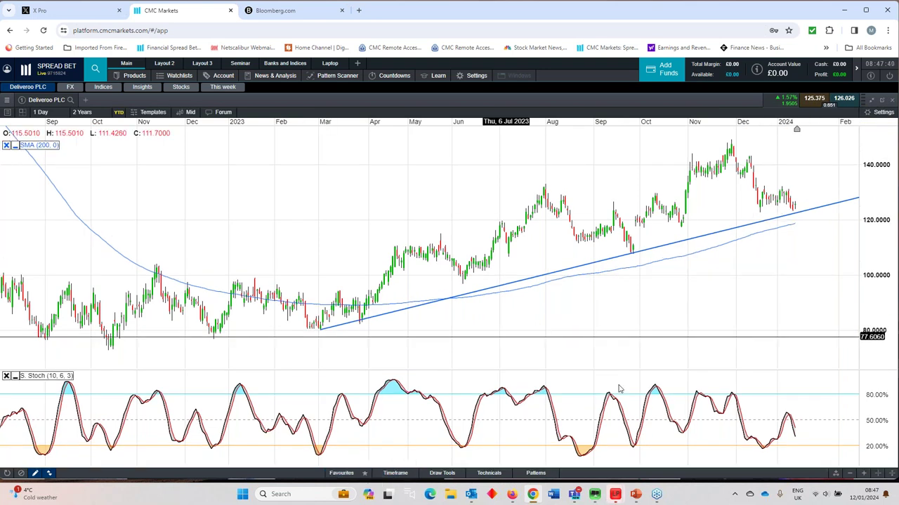
- Review the Deliveroo chart with its trend line in the smaller window and at full size, and close it
left_click(870, 100)
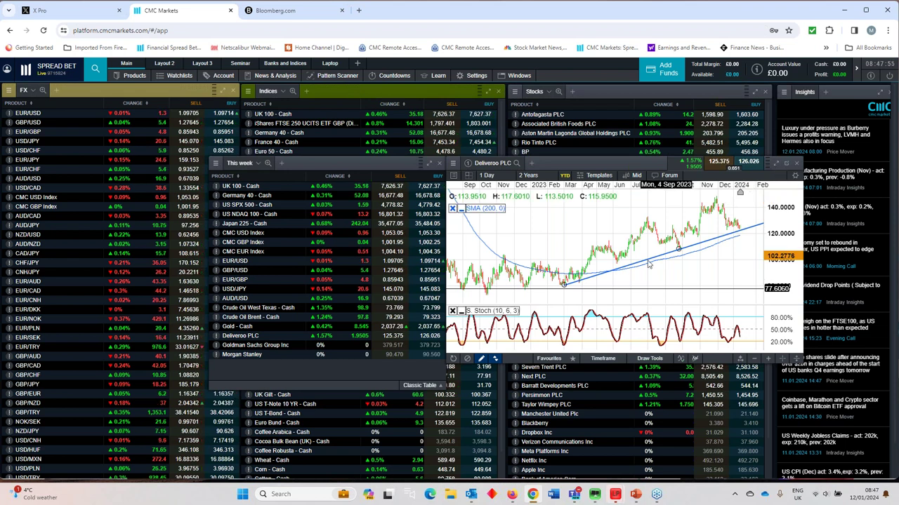
left_click(776, 167)
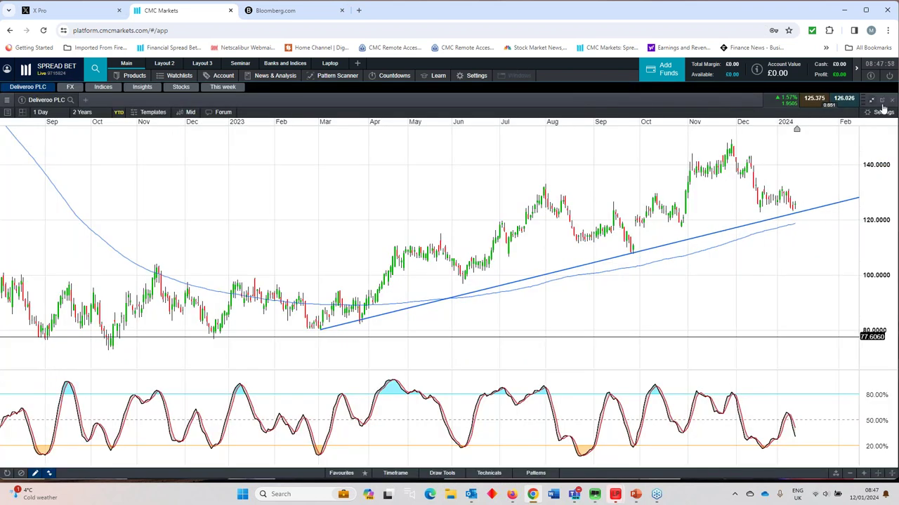
left_click(891, 101)
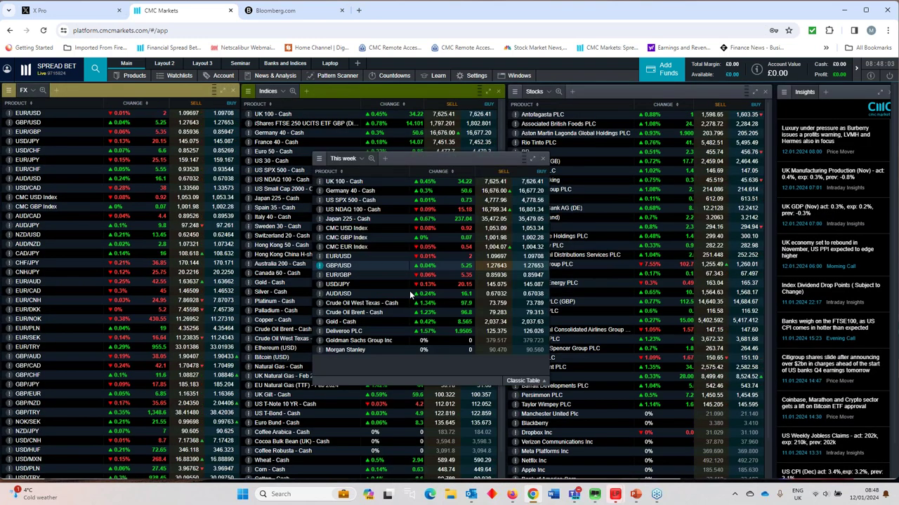
- Open the Goldman Sachs Group Inc chart from the This week watchlist at full size with 2 years of daily prices
left_click(351, 343)
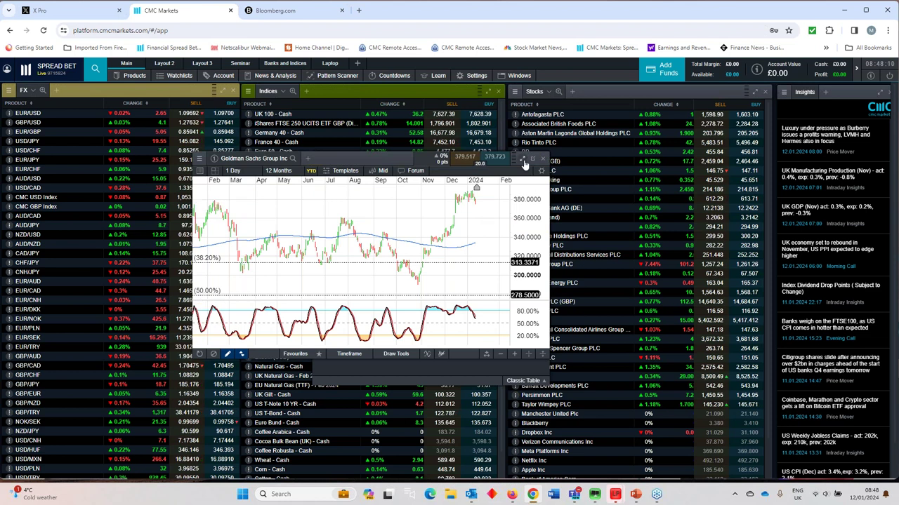
left_click(532, 158)
scroll(507, 296, "down", 5)
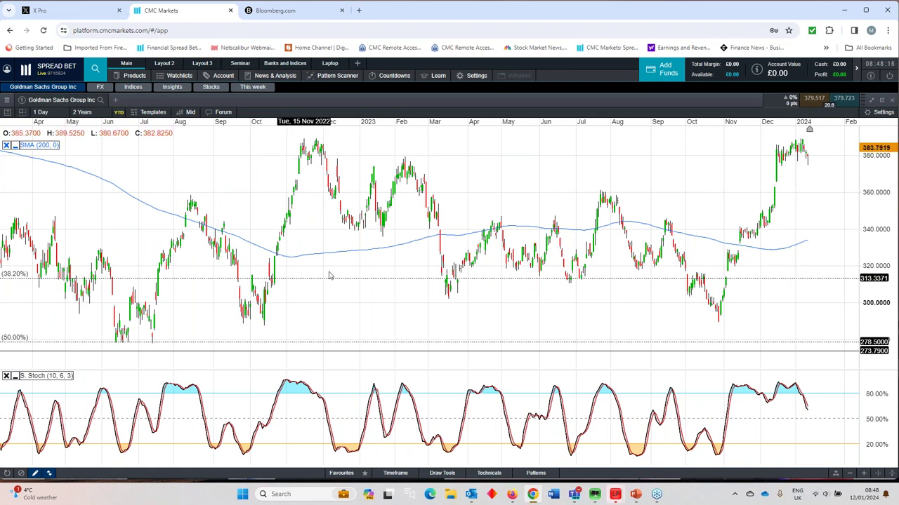
- Draw a horizontal resistance line on the Goldman Sachs chart at about 389.43, starting from the November 2022 high
left_click(339, 478)
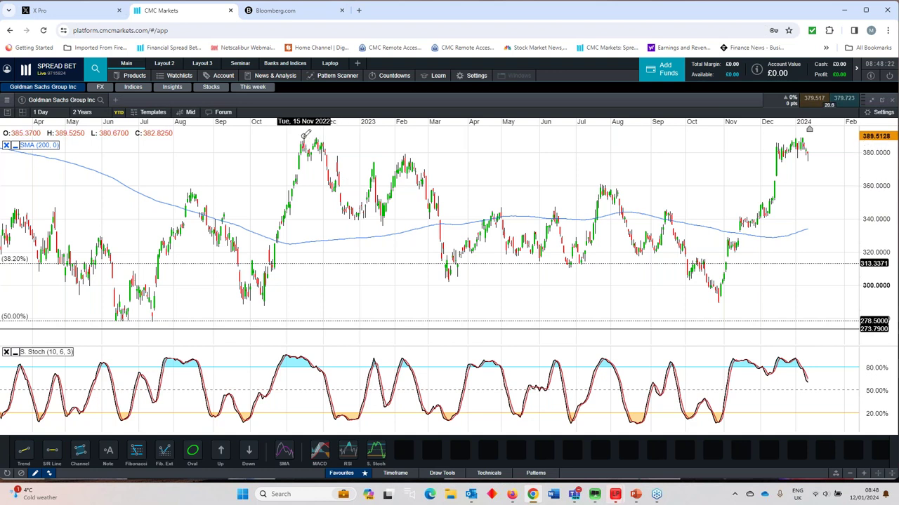
left_click_drag(304, 135, 317, 134)
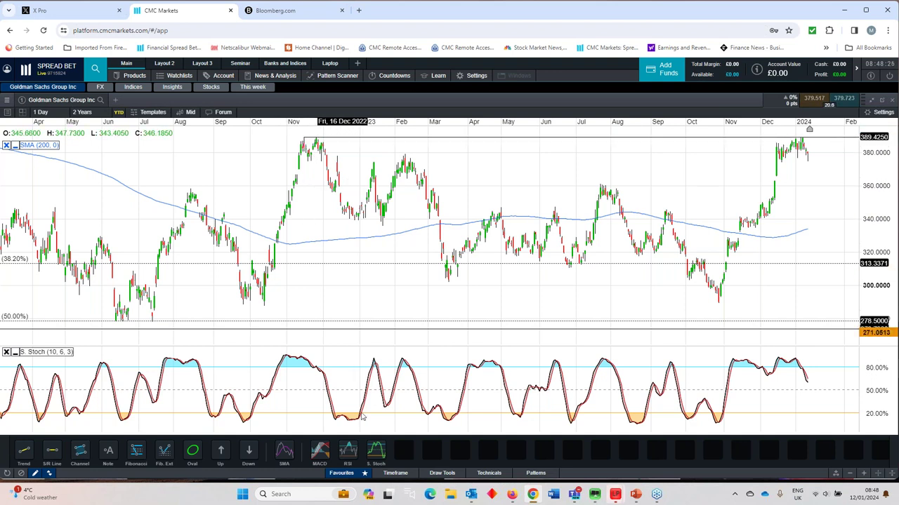
left_click(342, 473)
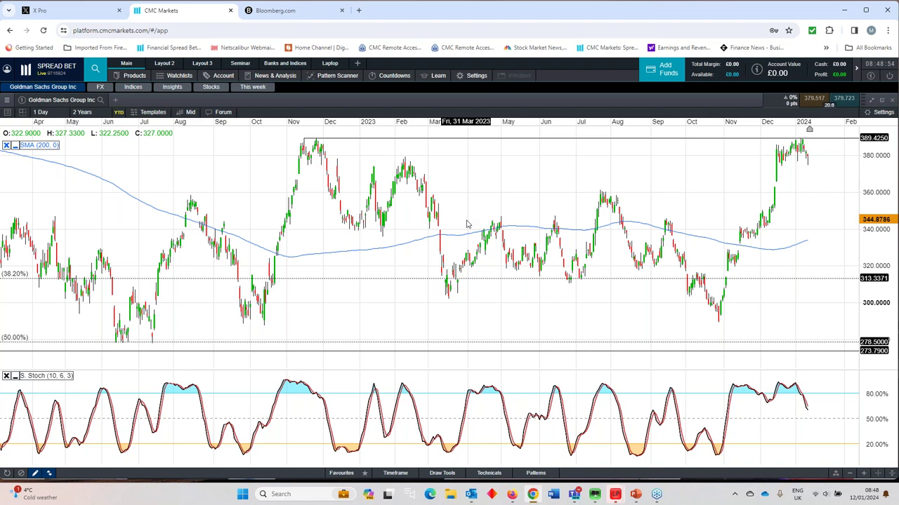
- Review the Goldman Sachs price action since September 2022, return the chart to its smaller window and close it
scroll(388, 232, "up", 2)
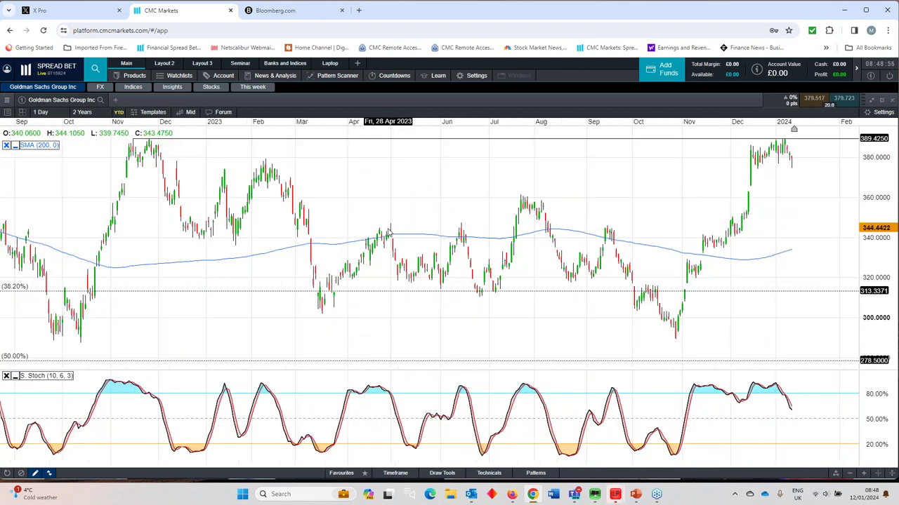
left_click(872, 104)
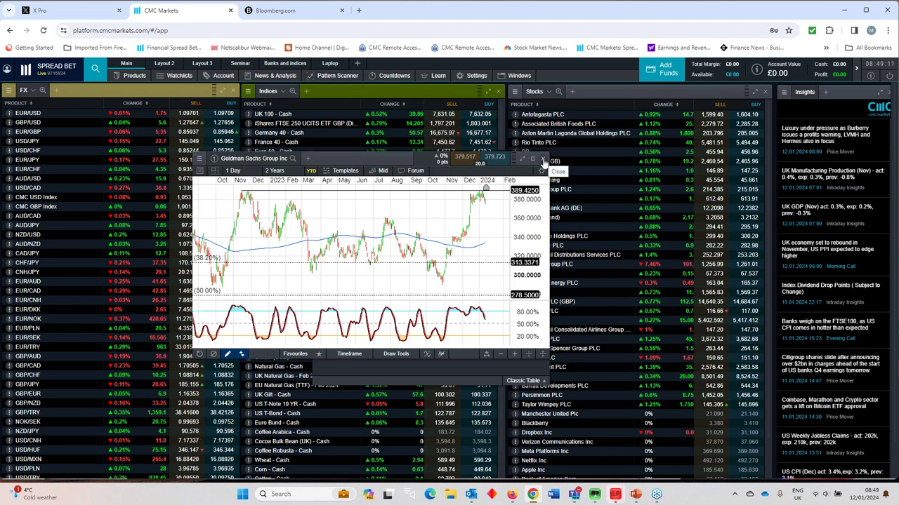
left_click(543, 162)
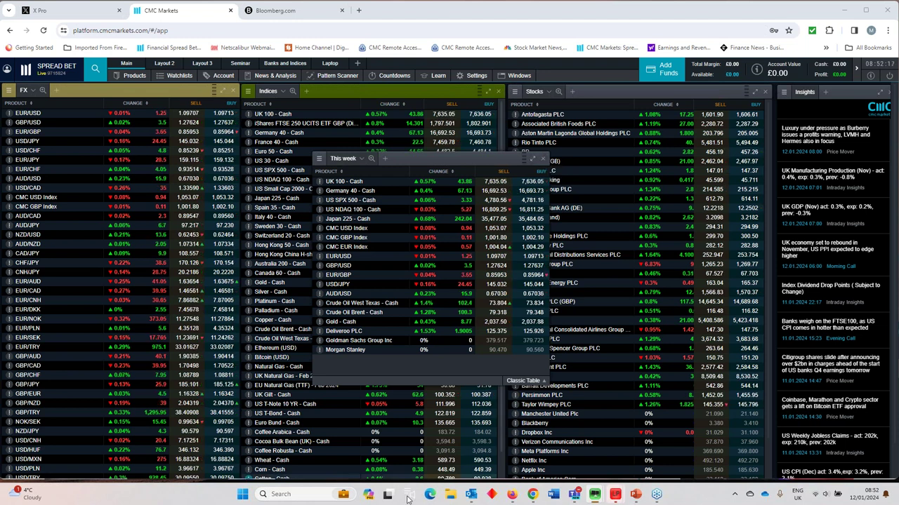
- Switch to the Weekly Update slides in PowerPoint, start the slide show from the first slide and open its display settings
left_click(636, 494)
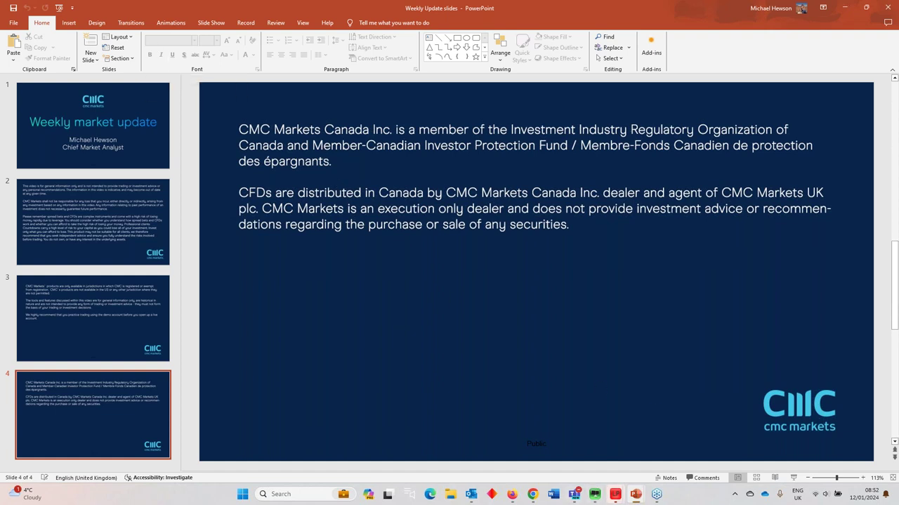
key("F5")
left_click(132, 18)
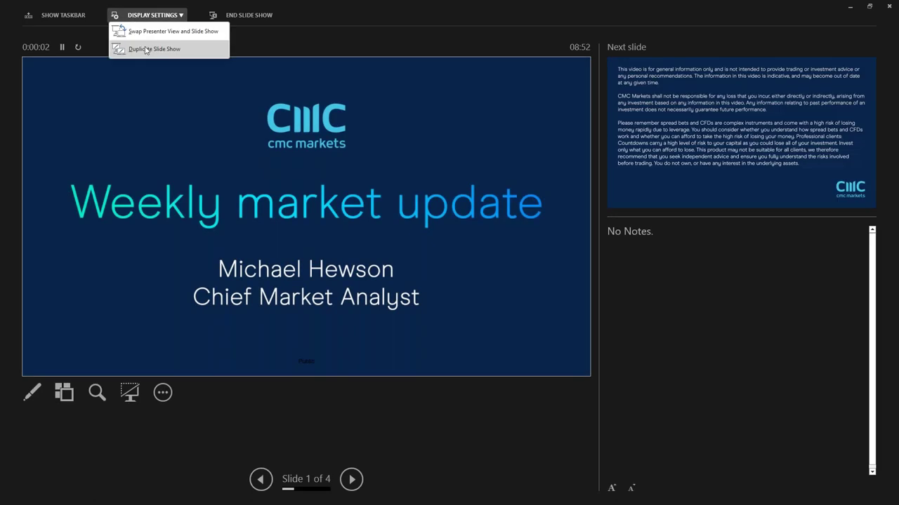